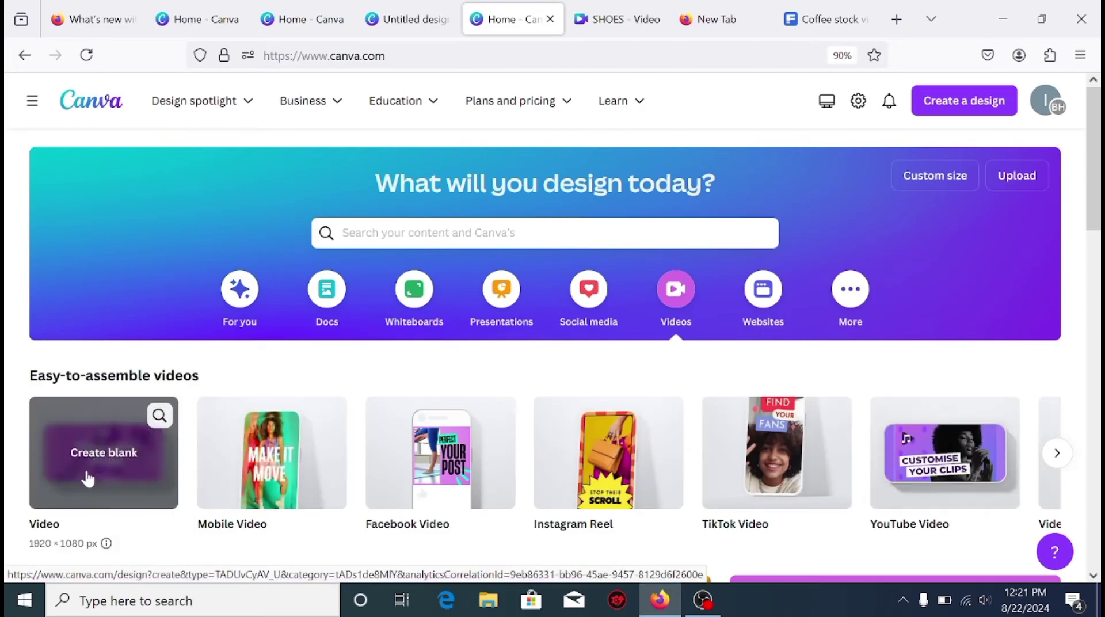
# - Create a blank 1920 × 1080 px video design and set its page background to black
pyautogui.click(91, 475)
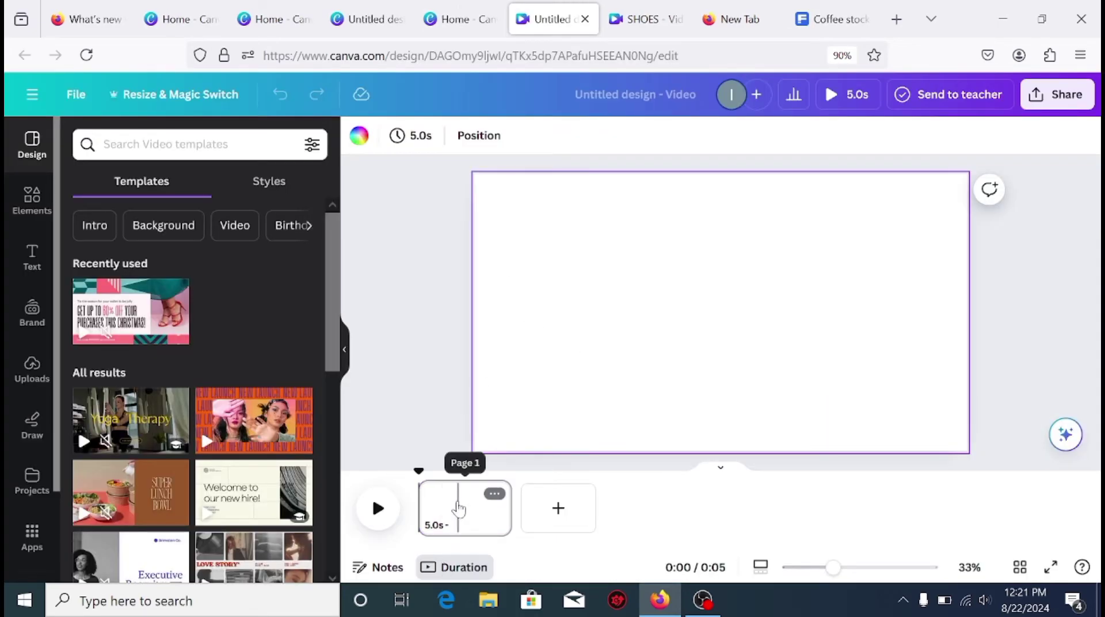
pyautogui.click(358, 141)
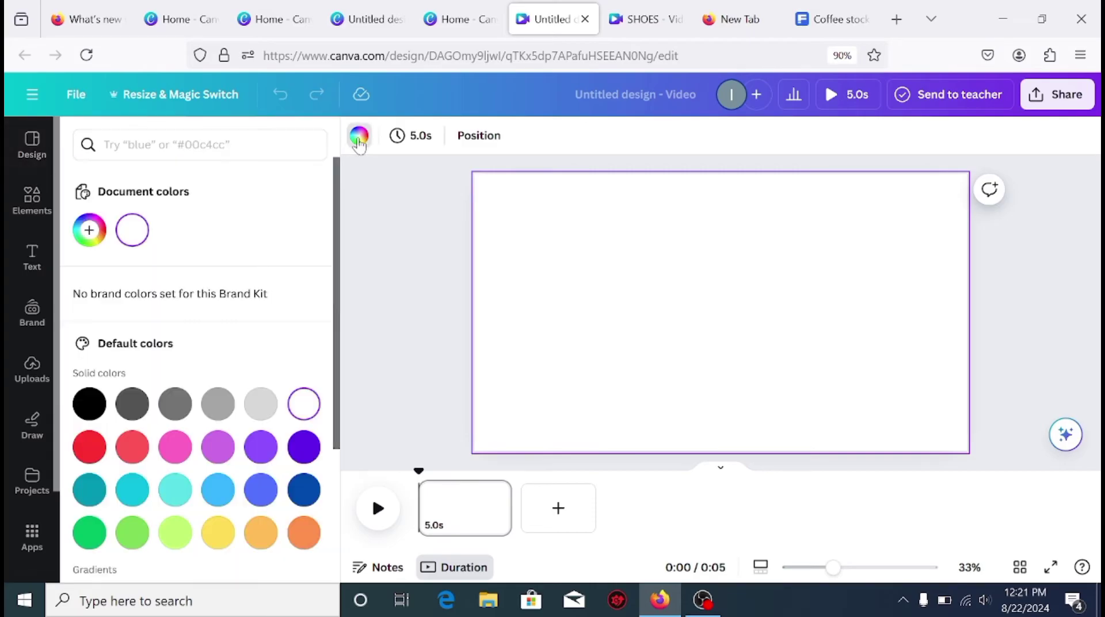
pyautogui.click(88, 405)
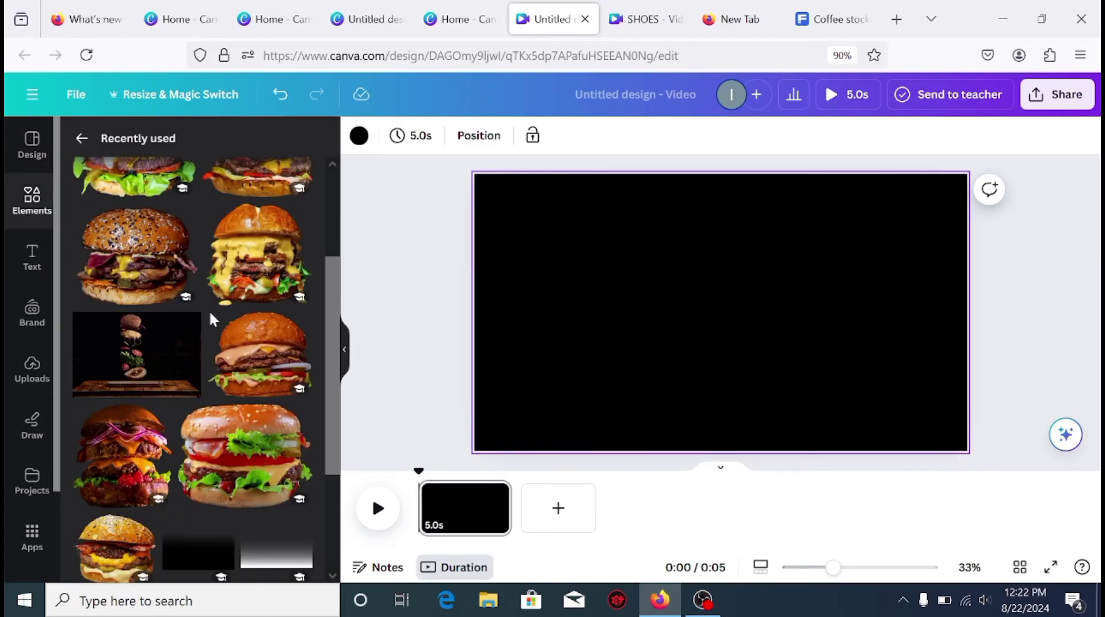
# - Add the yellow gradient from the recently used elements and flip it vertically
pyautogui.scroll(-3, 210, 317)
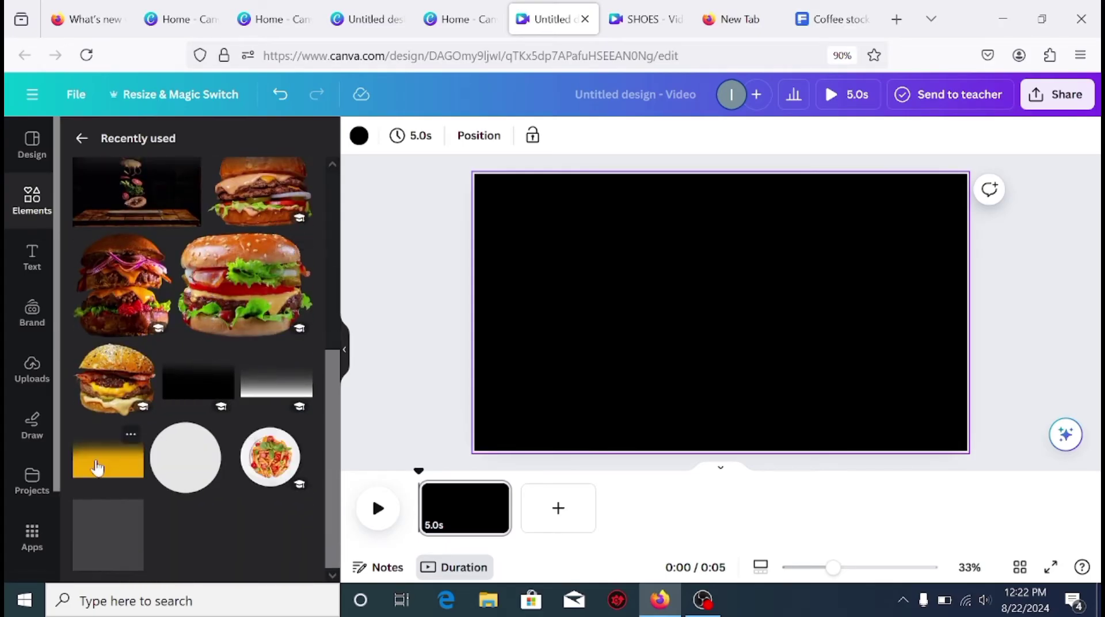
pyautogui.click(96, 468)
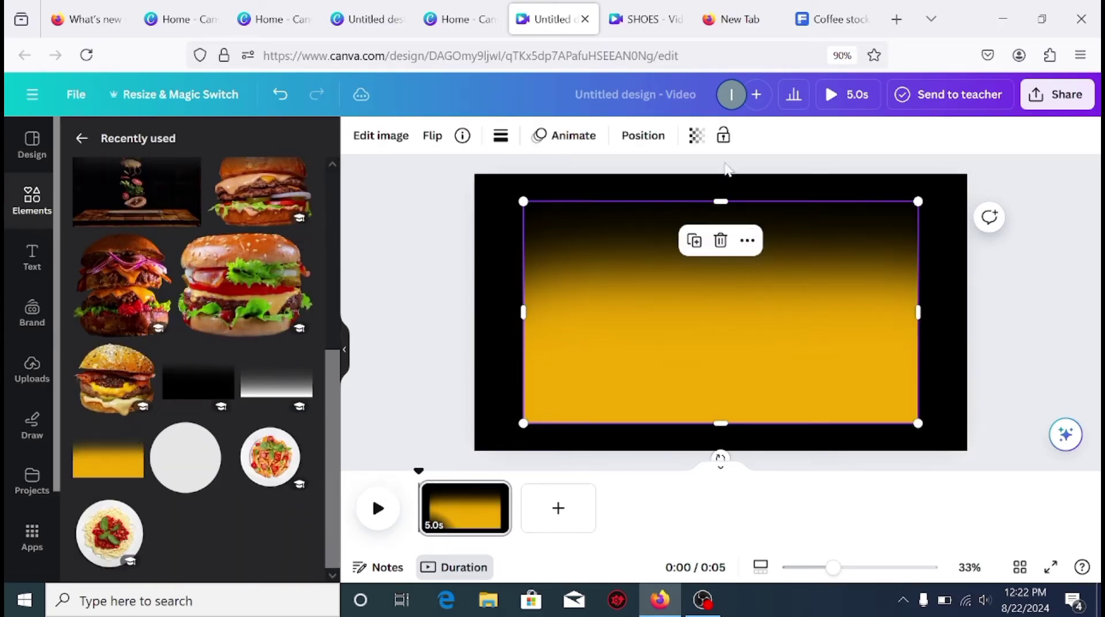
pyautogui.click(435, 137)
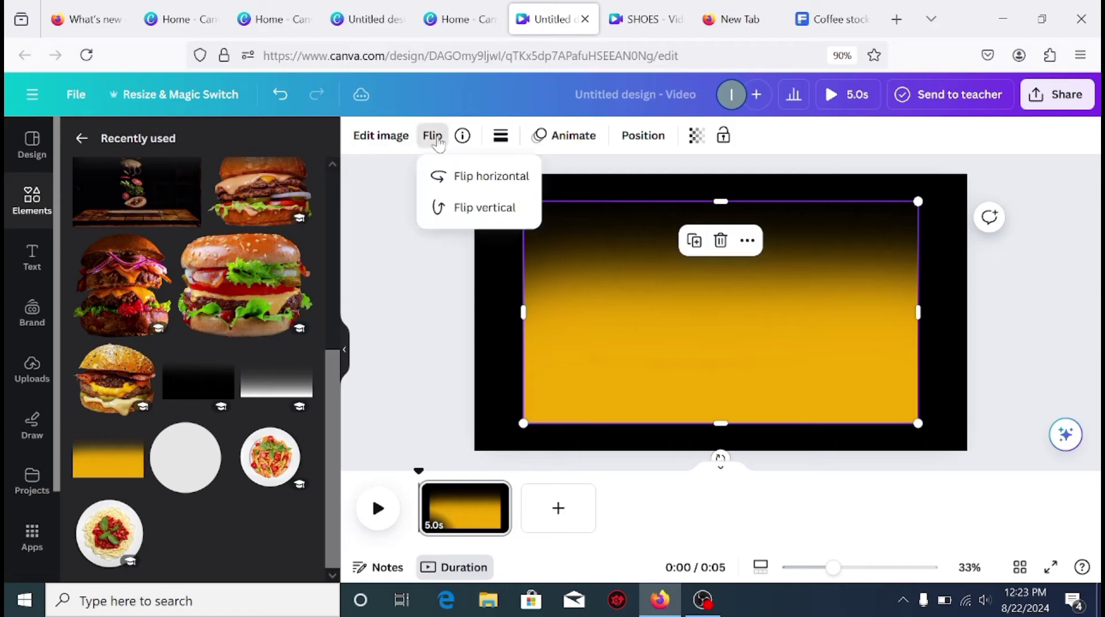
pyautogui.click(503, 211)
# - Enlarge the yellow gradient to span the page's full width along its upper half and make it more transparent
pyautogui.moveTo(584, 311); pyautogui.dragTo(520, 212)
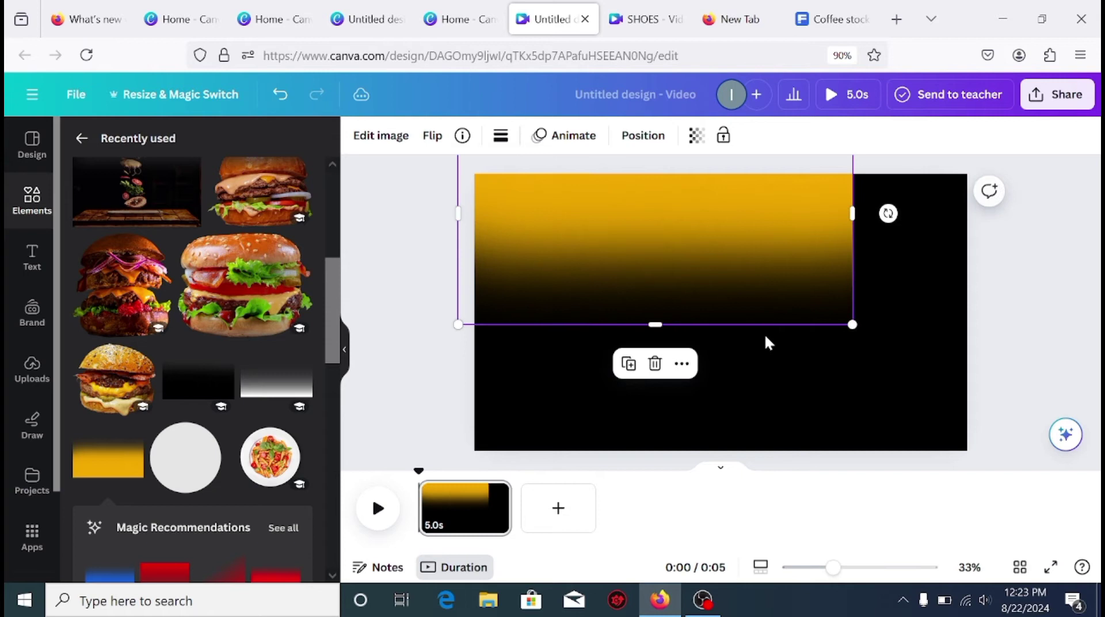
pyautogui.moveTo(852, 321); pyautogui.dragTo(991, 399)
pyautogui.moveTo(800, 308); pyautogui.dragTo(775, 222)
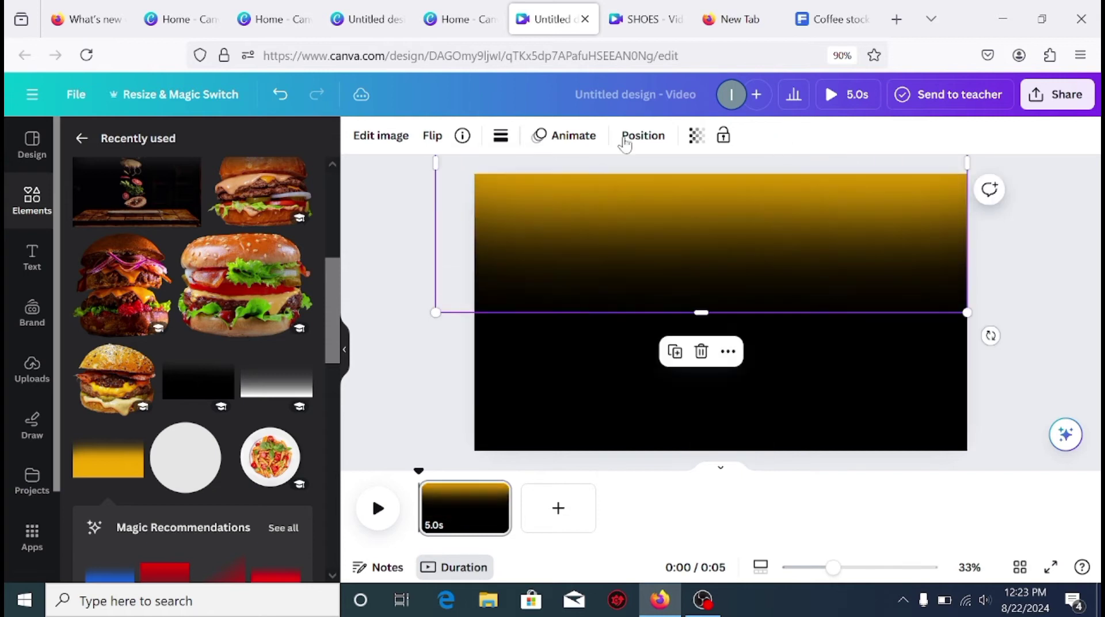
pyautogui.click(694, 135)
pyautogui.moveTo(630, 208); pyautogui.dragTo(608, 223)
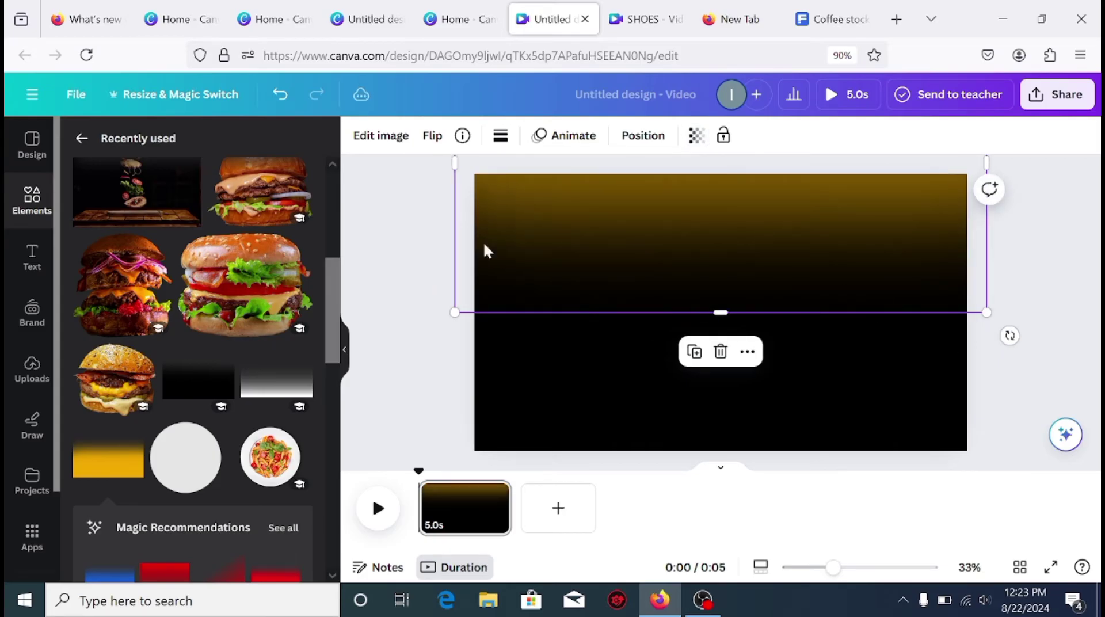
pyautogui.click(396, 217)
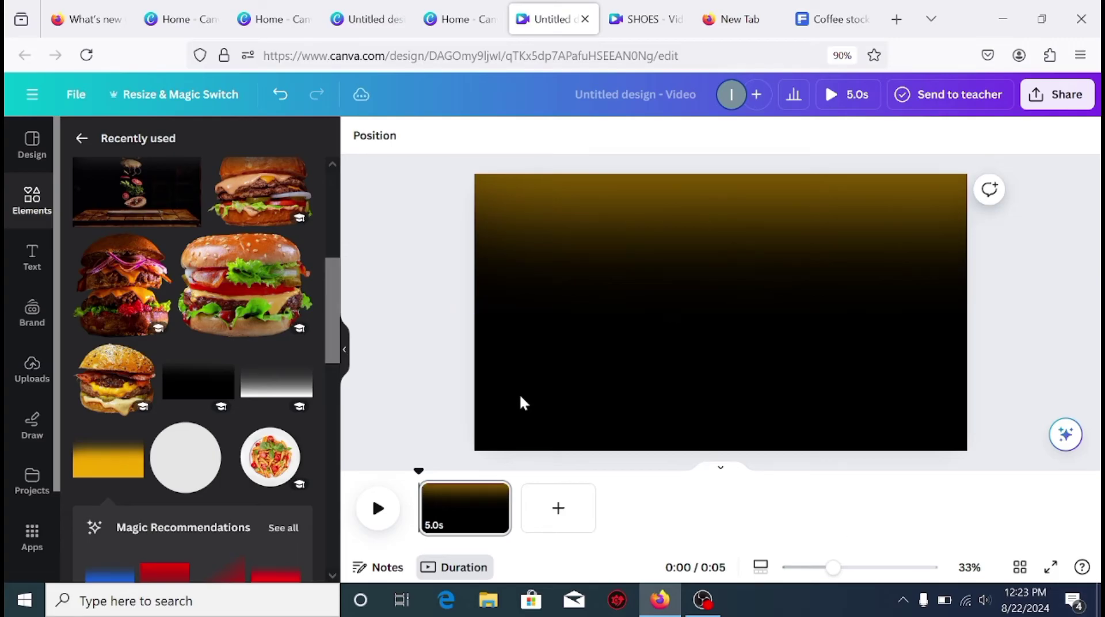
# - Add a heading reading "SMASH IT", enlarge it to about font size 130 and place it slightly above the page's middle
pyautogui.click(38, 270)
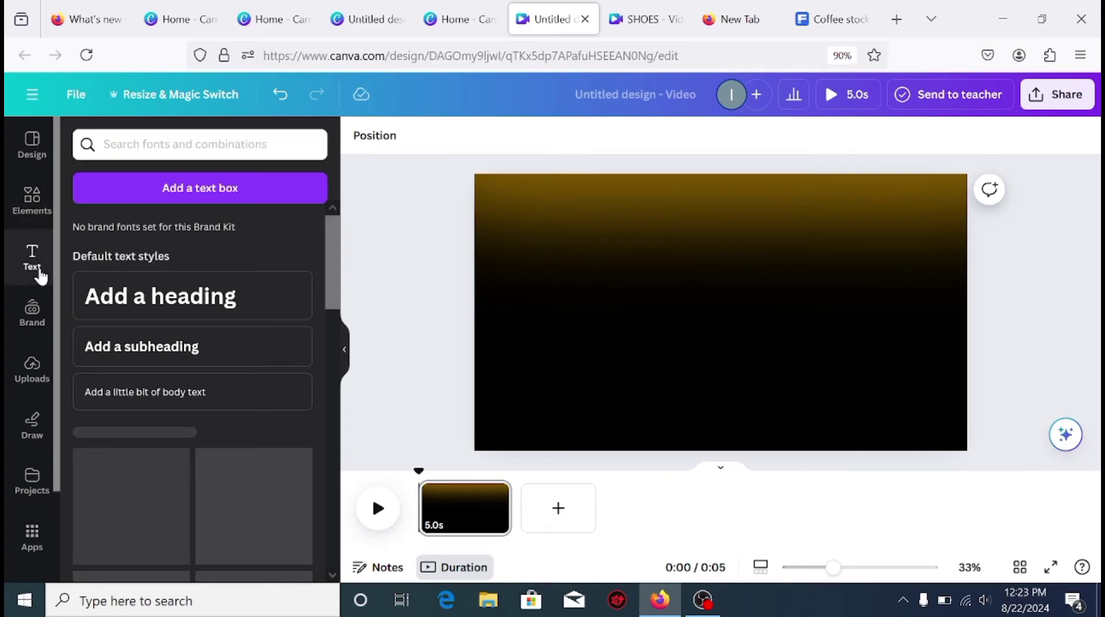
pyautogui.click(152, 314)
pyautogui.write('SM')
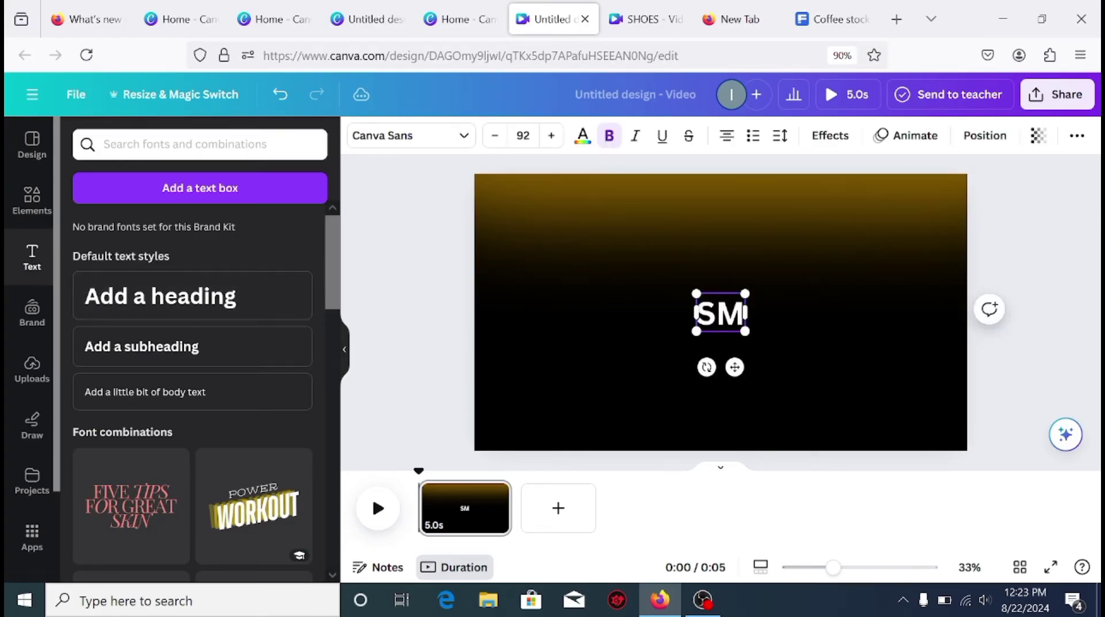
pyautogui.write('ASH IT')
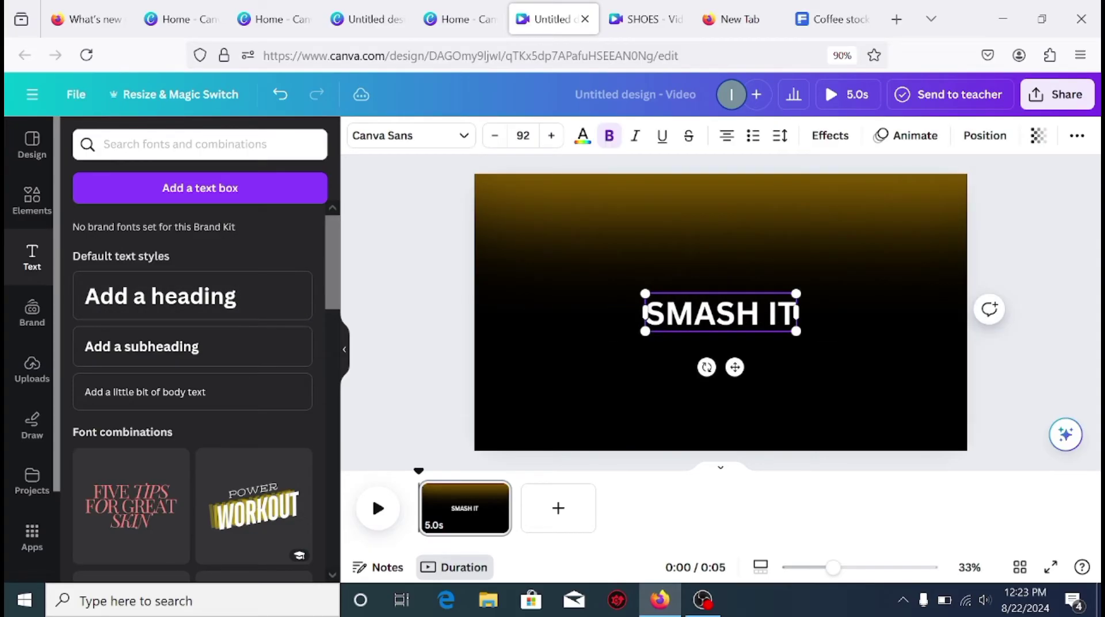
pyautogui.moveTo(796, 332); pyautogui.dragTo(859, 348)
pyautogui.moveTo(765, 320); pyautogui.dragTo(785, 286)
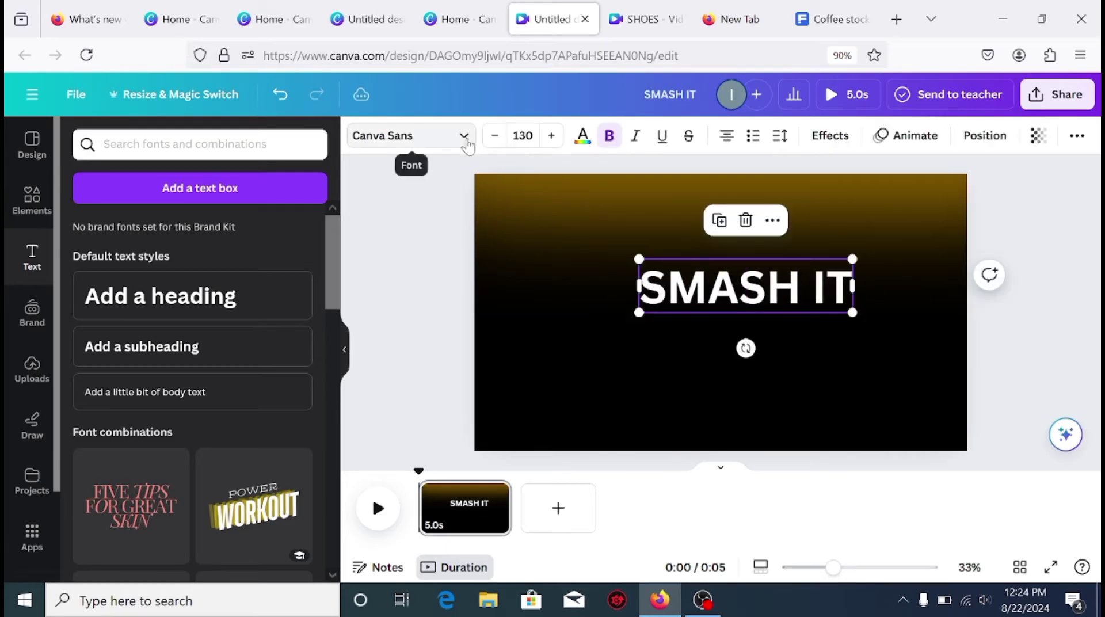
# - Set the heading in cream Anton, enlarge it to about font size 274 and centre it in the page's upper half
pyautogui.click(466, 141)
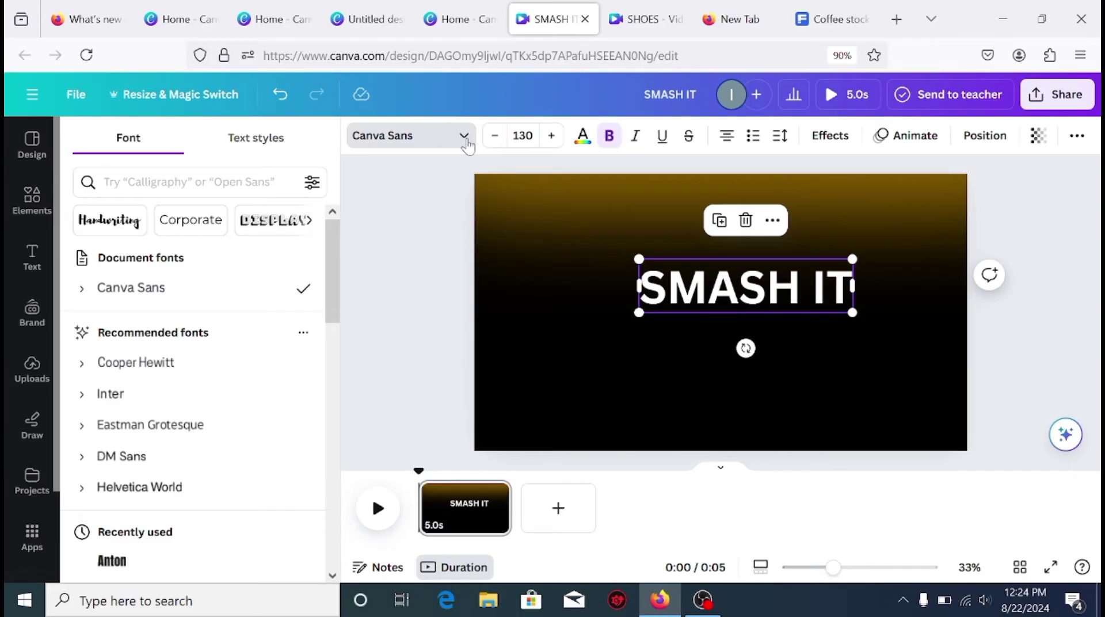
pyautogui.scroll(-2, 172, 460)
pyautogui.click(111, 458)
pyautogui.moveTo(651, 317); pyautogui.dragTo(579, 395)
pyautogui.moveTo(862, 332); pyautogui.dragTo(893, 343)
pyautogui.moveTo(754, 296); pyautogui.dragTo(741, 268)
pyautogui.click(583, 135)
# - Reorder the layers so the yellow gradient lies above the "SMASH IT" heading
pyautogui.click(985, 136)
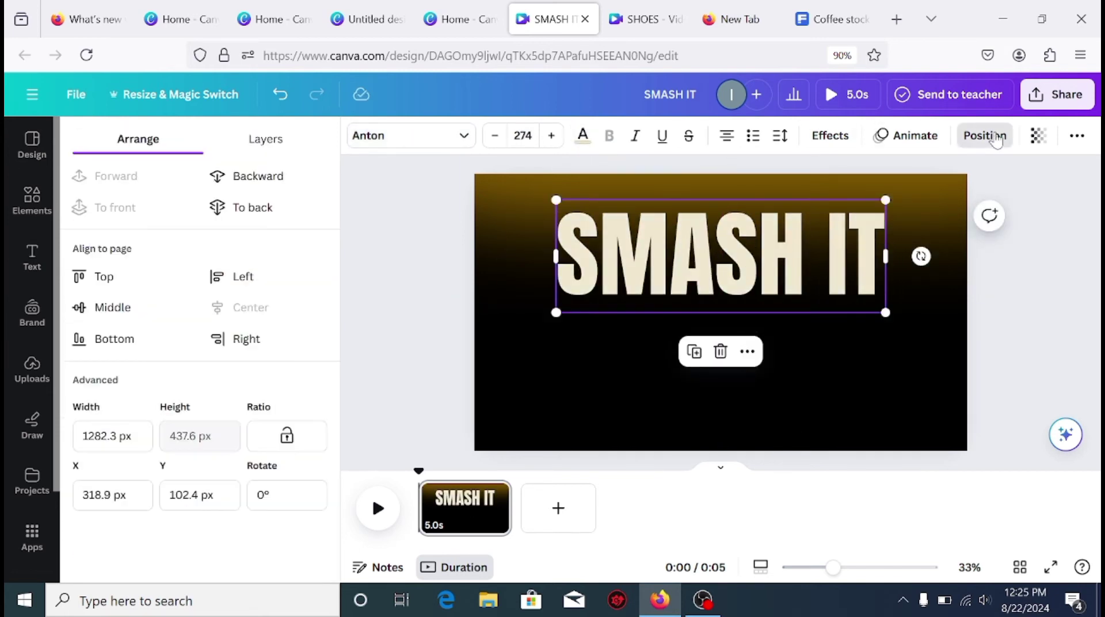
pyautogui.click(265, 139)
pyautogui.click(230, 234)
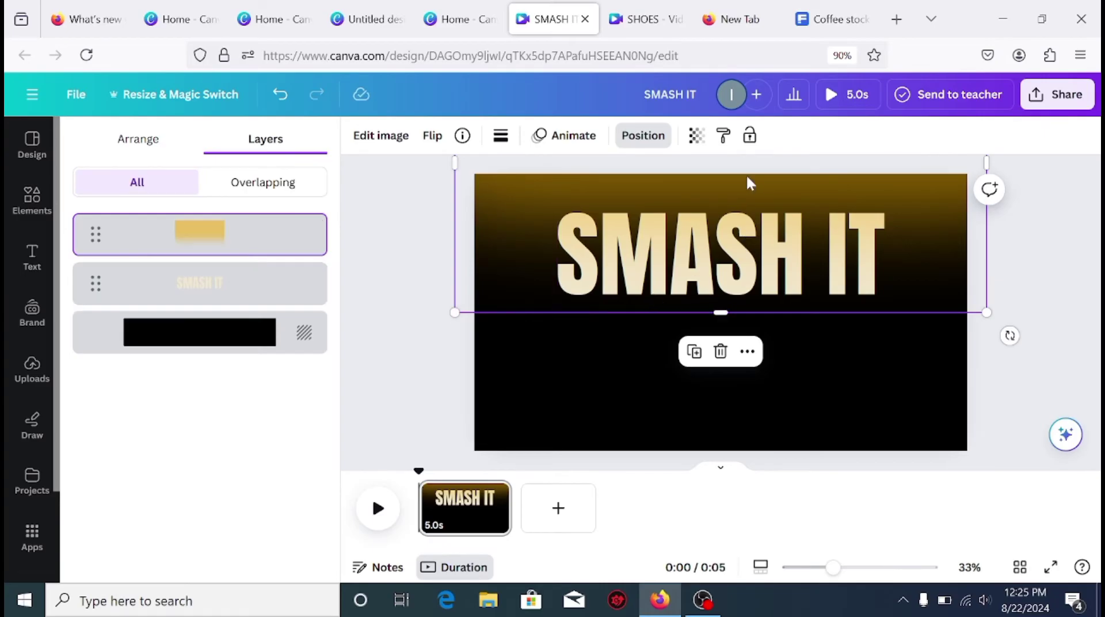
pyautogui.click(1029, 246)
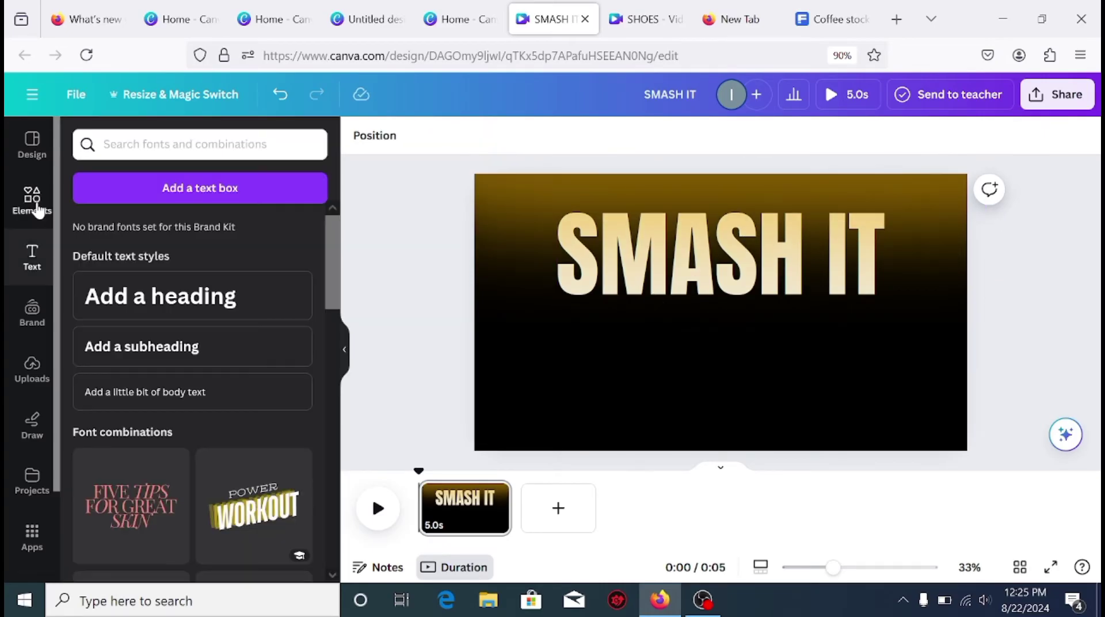
# - Add the black gradient from the recently used elements, shrink it and place it over the lower part of the letter S
pyautogui.click(32, 201)
pyautogui.scroll(-5, 204, 507)
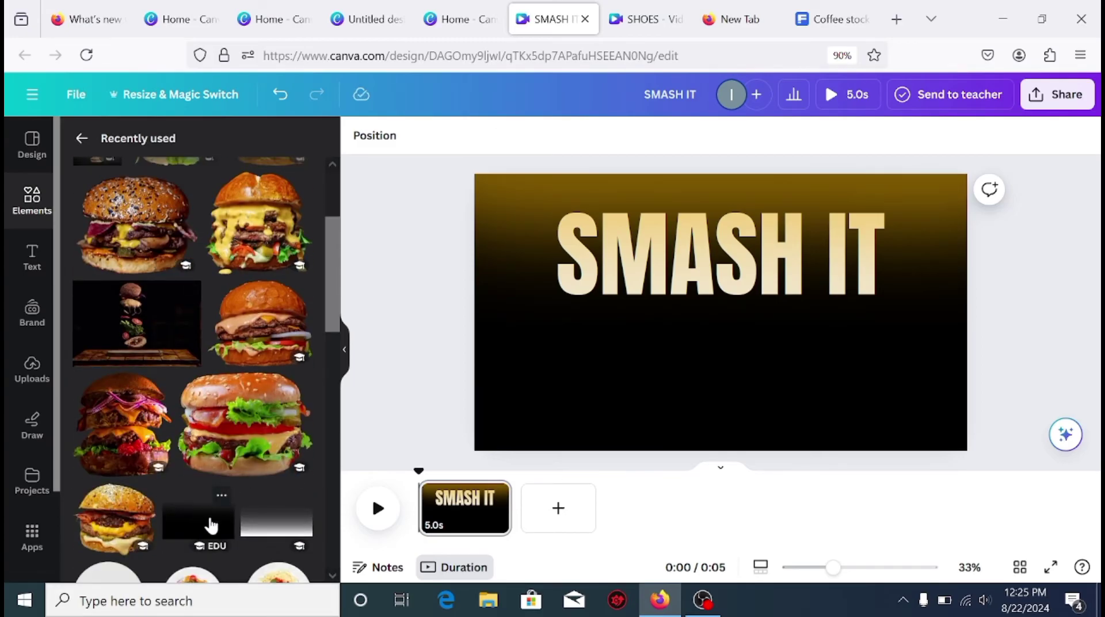
pyautogui.click(211, 525)
pyautogui.moveTo(828, 393); pyautogui.dragTo(781, 393)
pyautogui.moveTo(875, 423); pyautogui.dragTo(654, 299)
pyautogui.moveTo(568, 264); pyautogui.dragTo(575, 309)
pyautogui.moveTo(660, 344); pyautogui.dragTo(616, 326)
# - Duplicate the small black gradient until four copies in a row cover the lower edge of the heading
pyautogui.click(526, 217)
pyautogui.moveTo(542, 302); pyautogui.dragTo(788, 316)
pyautogui.click(657, 229)
pyautogui.click(786, 230)
pyautogui.click(742, 402)
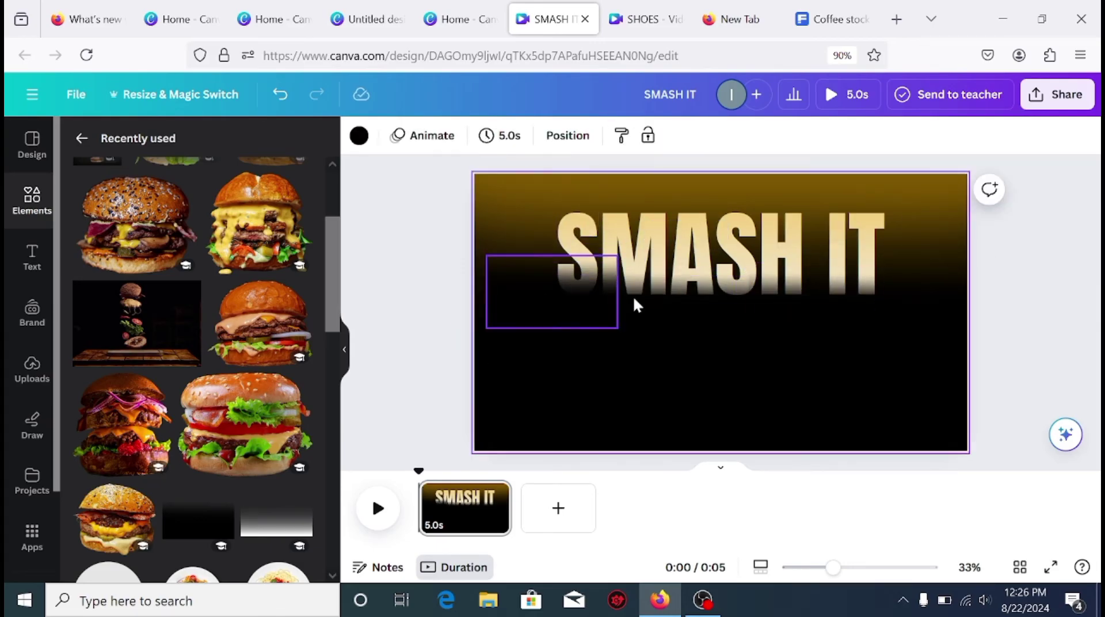
# - Shift the four black gradients slightly upward so they fade out more of the heading's lower edge
pyautogui.moveTo(592, 306); pyautogui.dragTo(593, 302)
pyautogui.moveTo(646, 305); pyautogui.dragTo(647, 292)
pyautogui.moveTo(772, 312); pyautogui.dragTo(772, 298)
pyautogui.moveTo(902, 313); pyautogui.dragTo(902, 301)
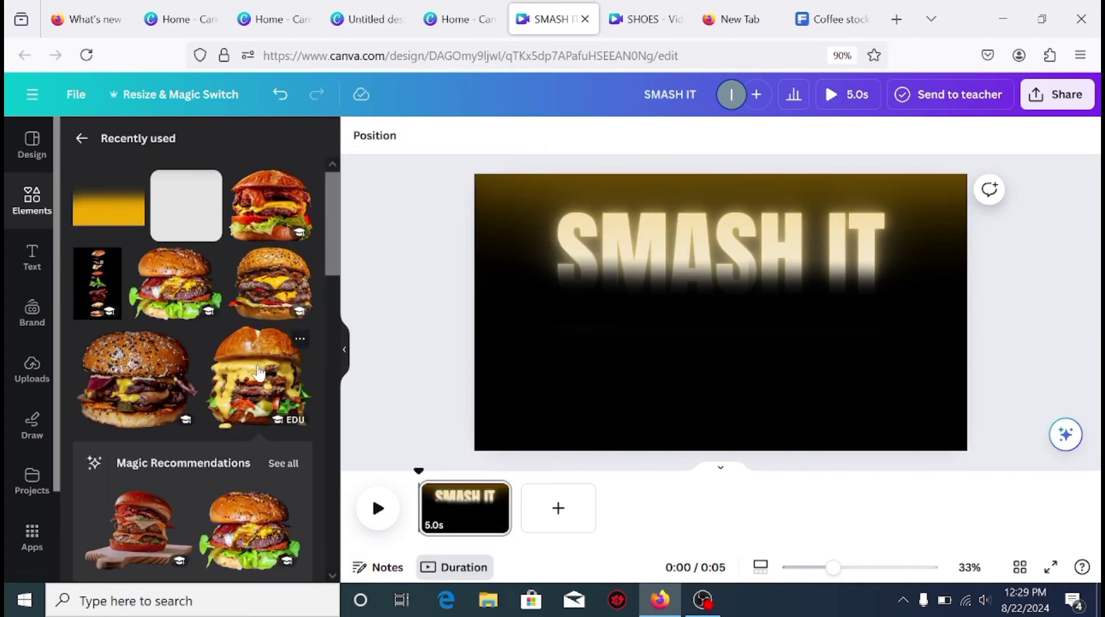
# - Add the burger with dripping cheese, shrink it and place it in the page's centre overlapping the heading's lower part
pyautogui.click(259, 373)
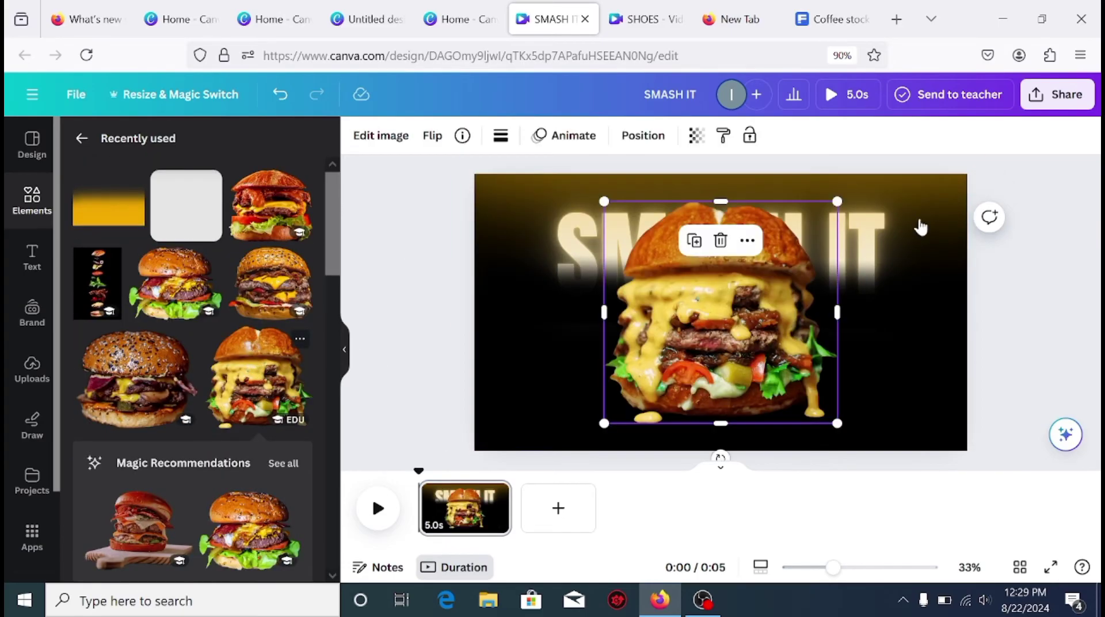
pyautogui.moveTo(837, 200); pyautogui.dragTo(797, 299)
pyautogui.moveTo(625, 372); pyautogui.dragTo(655, 343)
pyautogui.moveTo(633, 395); pyautogui.dragTo(624, 404)
pyautogui.click(621, 320)
pyautogui.click(795, 399)
pyautogui.moveTo(802, 405); pyautogui.dragTo(828, 428)
pyautogui.moveTo(717, 355); pyautogui.dragTo(721, 352)
pyautogui.moveTo(834, 230); pyautogui.dragTo(821, 242)
# - Check the large burger in the layer list and centre it horizontally beneath the heading
pyautogui.click(643, 135)
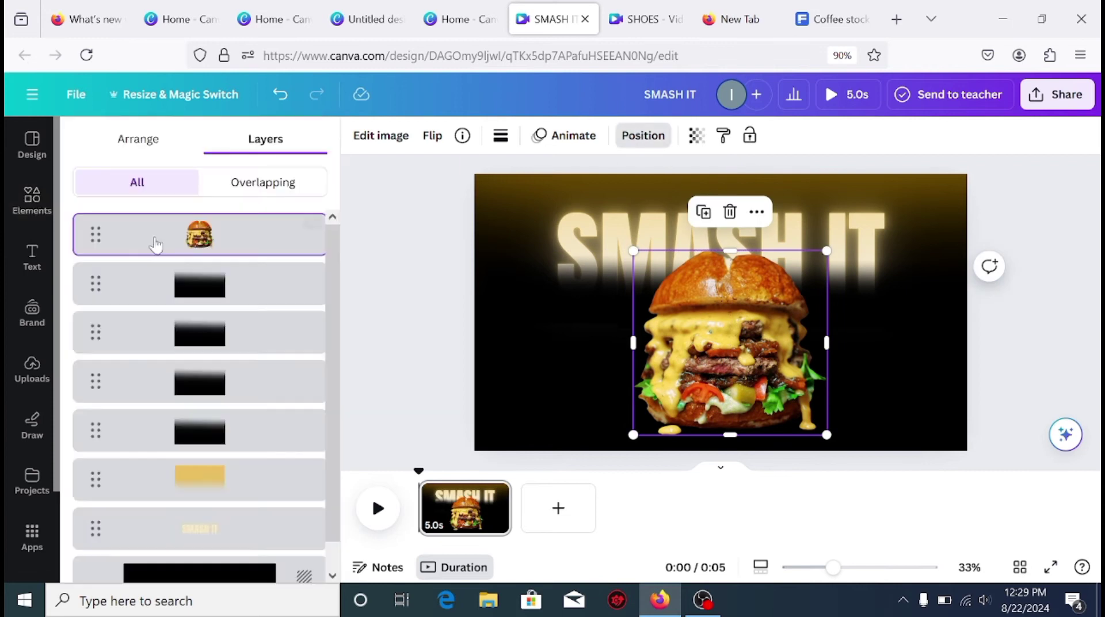
pyautogui.click(132, 323)
pyautogui.moveTo(735, 305); pyautogui.dragTo(735, 323)
pyautogui.click(403, 294)
# - Add the sesame burger with melted yellow cheese, shrink it to a small size and place it right of the large burger
pyautogui.click(271, 297)
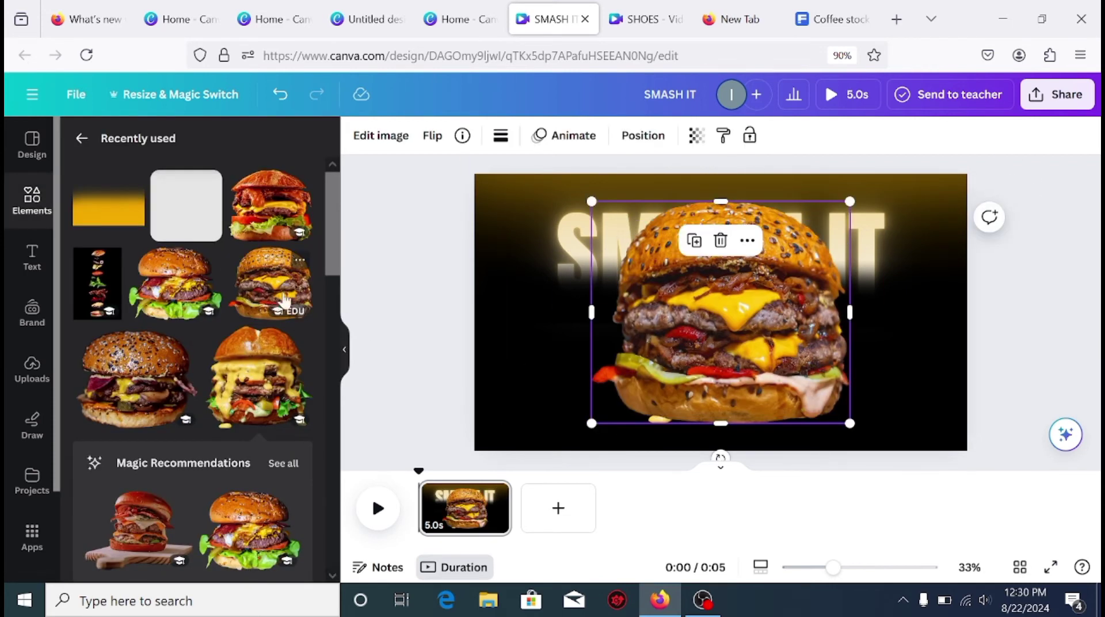
pyautogui.moveTo(849, 203); pyautogui.dragTo(684, 429)
pyautogui.moveTo(617, 402); pyautogui.dragTo(847, 350)
pyautogui.moveTo(866, 335); pyautogui.dragTo(872, 329)
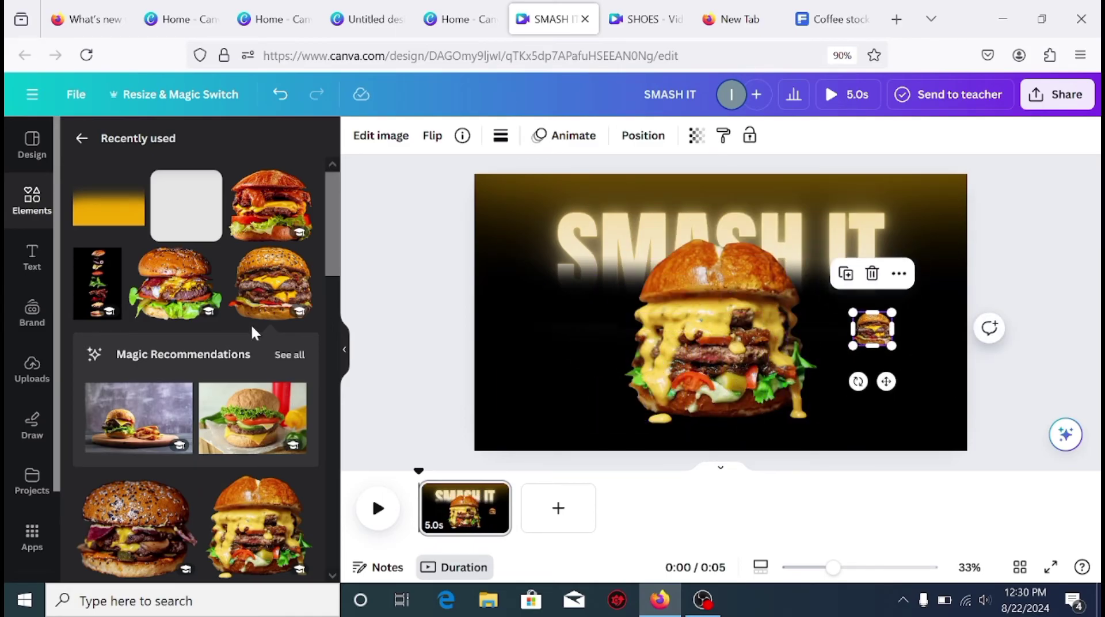
# - Add the tall burger topped with red onions and shrink it to a tiny size near the page's right edge
pyautogui.scroll(-2, 279, 365)
pyautogui.scroll(2, 282, 363)
pyautogui.scroll(-4, 282, 363)
pyautogui.click(141, 478)
pyautogui.moveTo(827, 200); pyautogui.dragTo(926, 303)
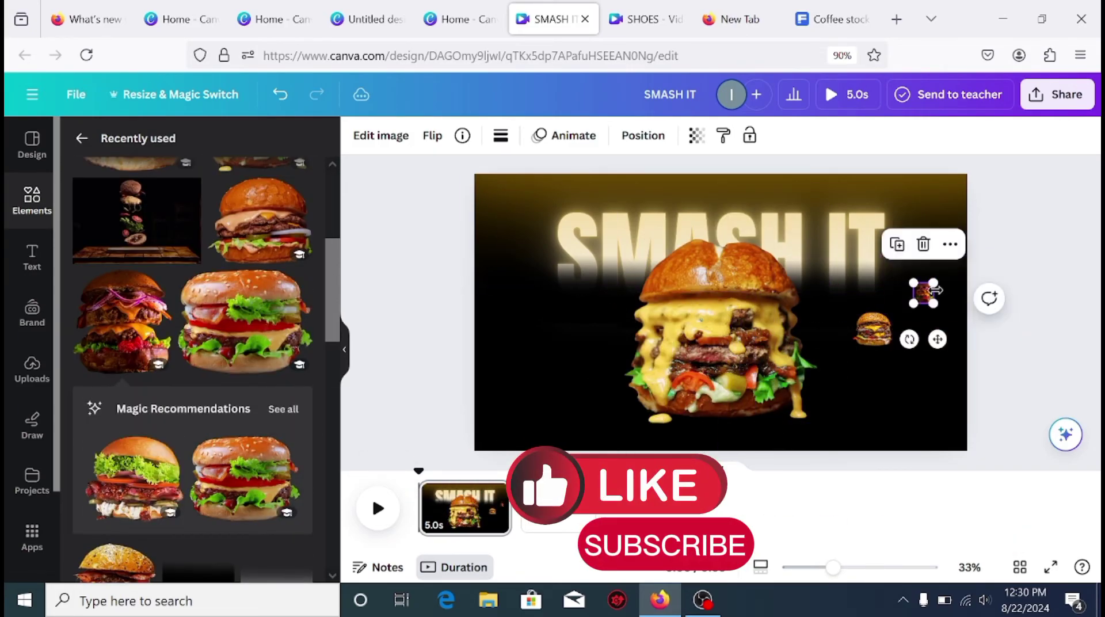
# - Add the plain-bun burger in tiny size near the page's right edge and move the red-onion burger to the far left
pyautogui.click(277, 313)
pyautogui.moveTo(856, 202); pyautogui.dragTo(618, 419)
pyautogui.moveTo(932, 293); pyautogui.dragTo(500, 287)
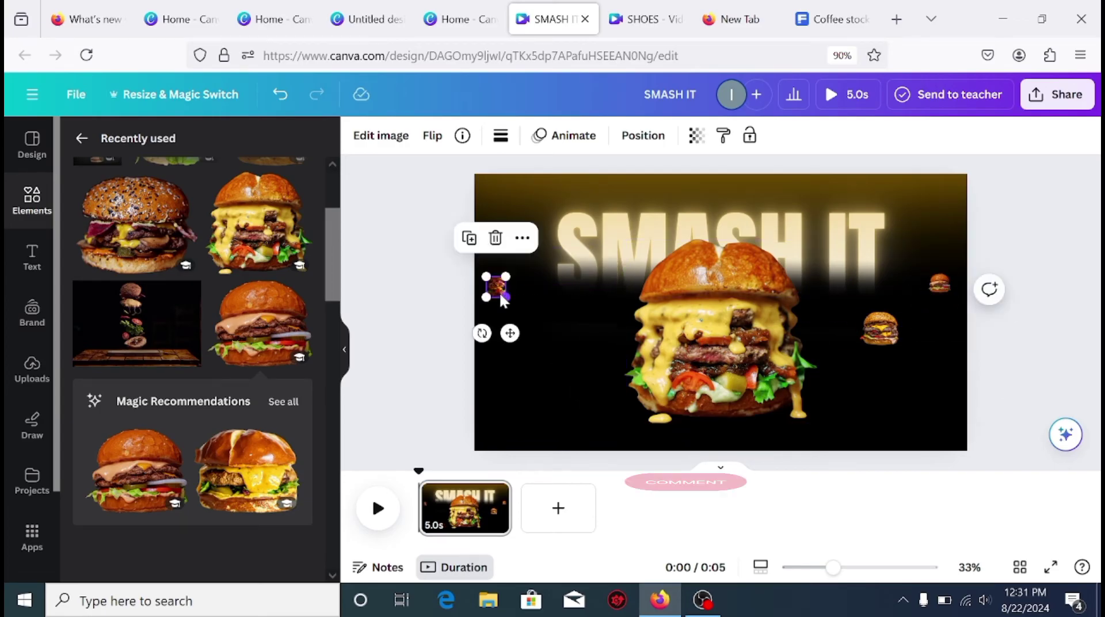
# - Add the dark sesame-bun burger, shrink it and place it between the large burger and the tiny one at the far left
pyautogui.scroll(3, 238, 273)
pyautogui.click(145, 377)
pyautogui.moveTo(858, 201); pyautogui.dragTo(504, 280)
pyautogui.click(497, 286)
pyautogui.click(558, 331)
pyautogui.moveTo(558, 331); pyautogui.dragTo(556, 321)
pyautogui.click(445, 340)
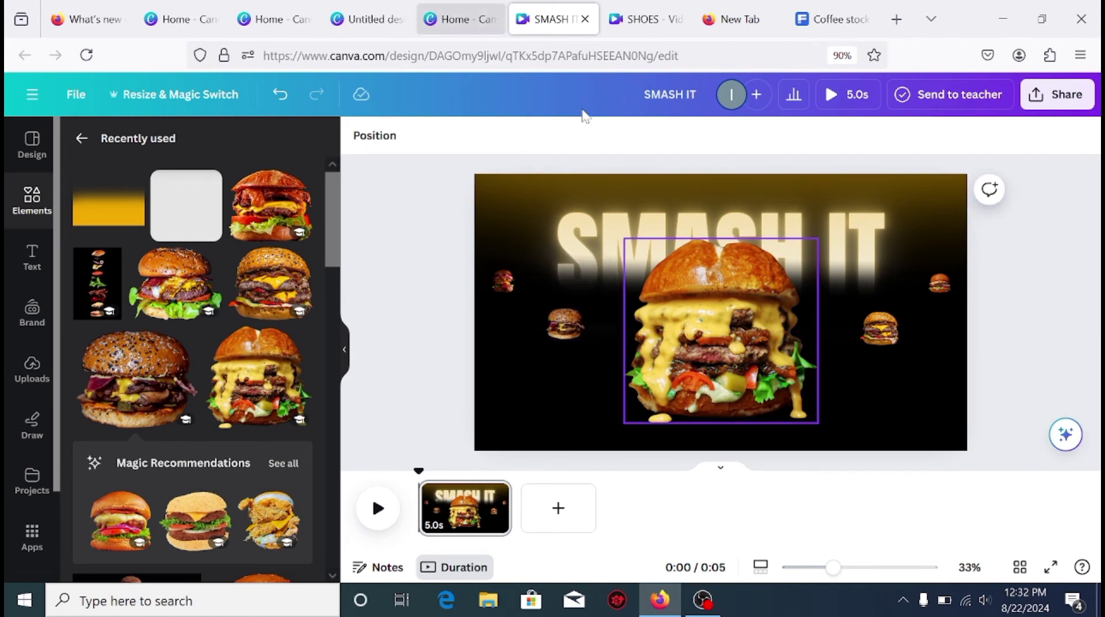
# - Add a brown rounded square and stretch it into a wide rectangle covering the left half of the large burger
pyautogui.scroll(-5, 259, 259)
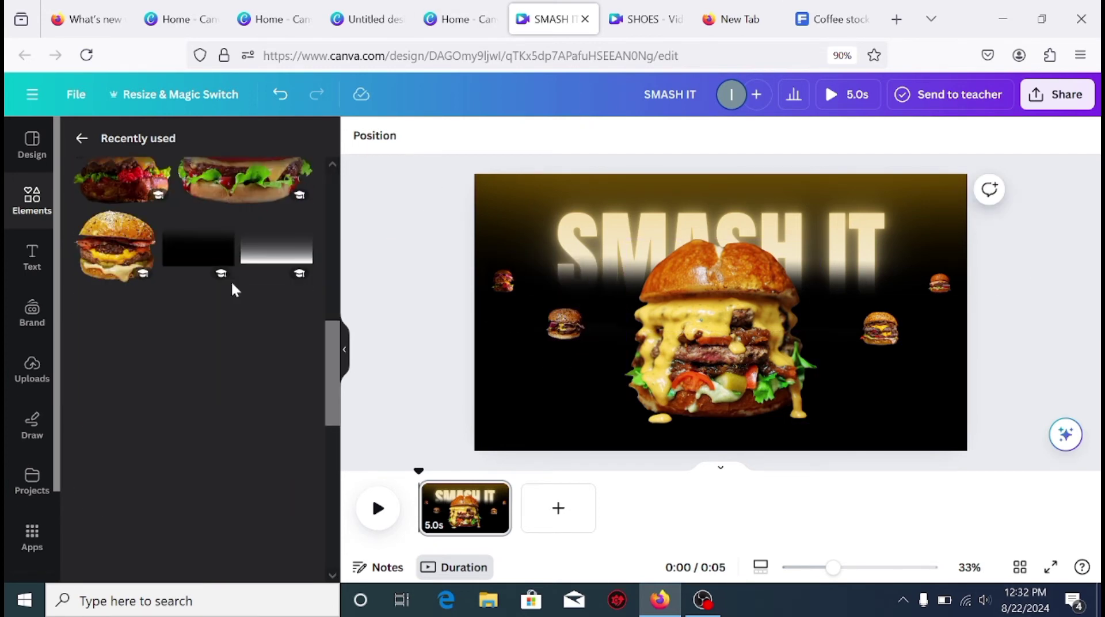
pyautogui.scroll(5, 233, 285)
pyautogui.click(190, 230)
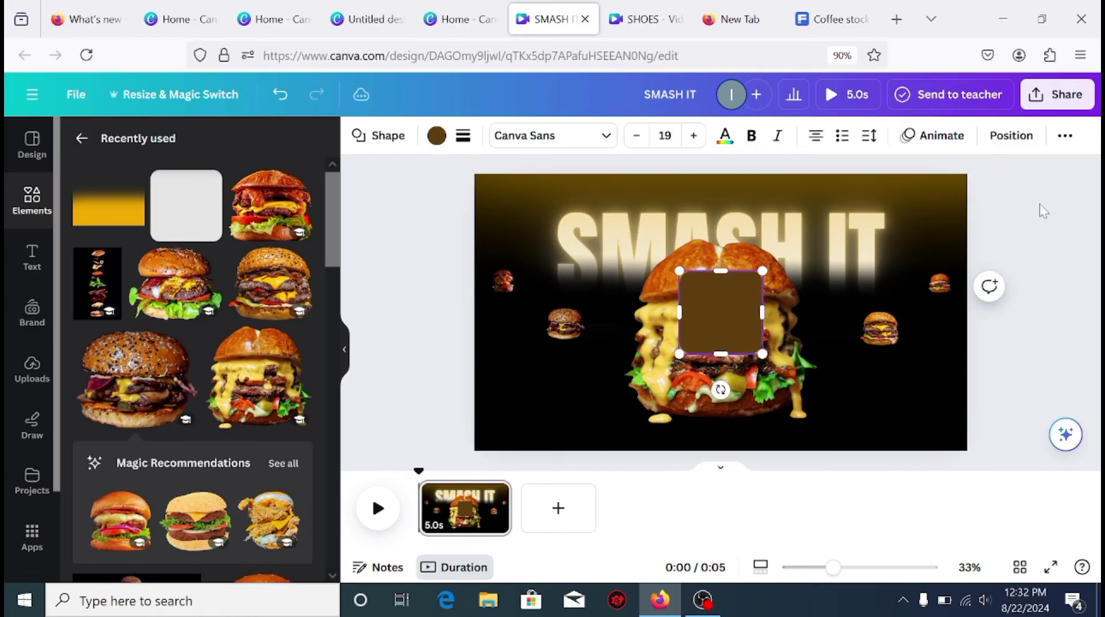
pyautogui.moveTo(680, 313); pyautogui.dragTo(504, 322)
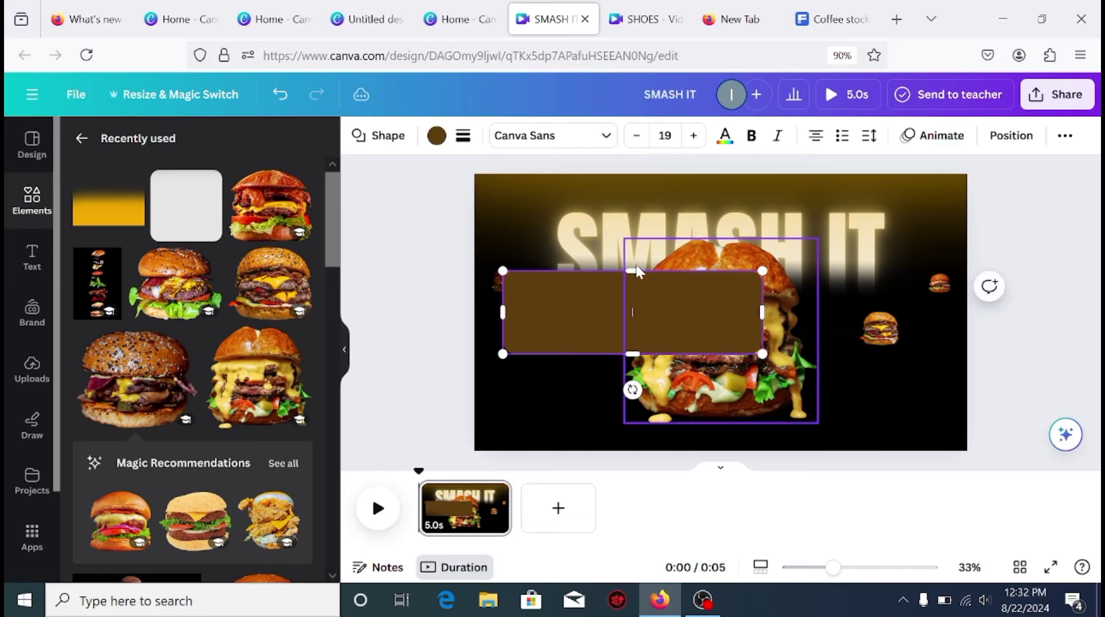
pyautogui.moveTo(633, 270); pyautogui.dragTo(633, 263)
pyautogui.click(423, 282)
# - Add the sesame burger with green lettuce, shrink it and place it in the centre of the brown rounded rectangle
pyautogui.click(184, 299)
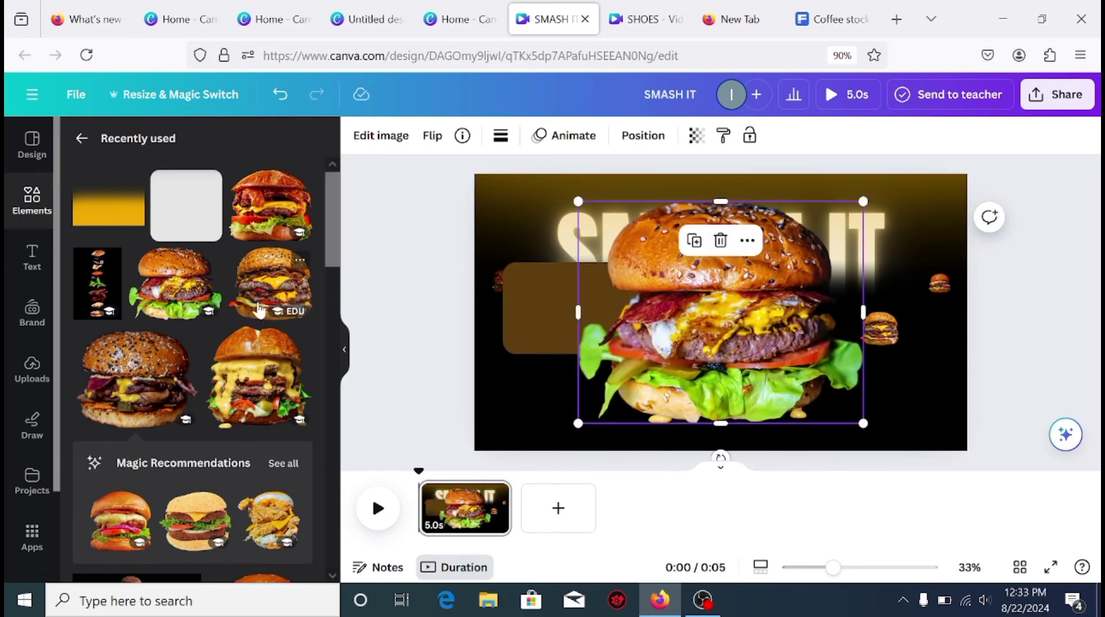
pyautogui.moveTo(861, 200); pyautogui.dragTo(599, 179)
pyautogui.click(585, 325)
pyautogui.click(631, 308)
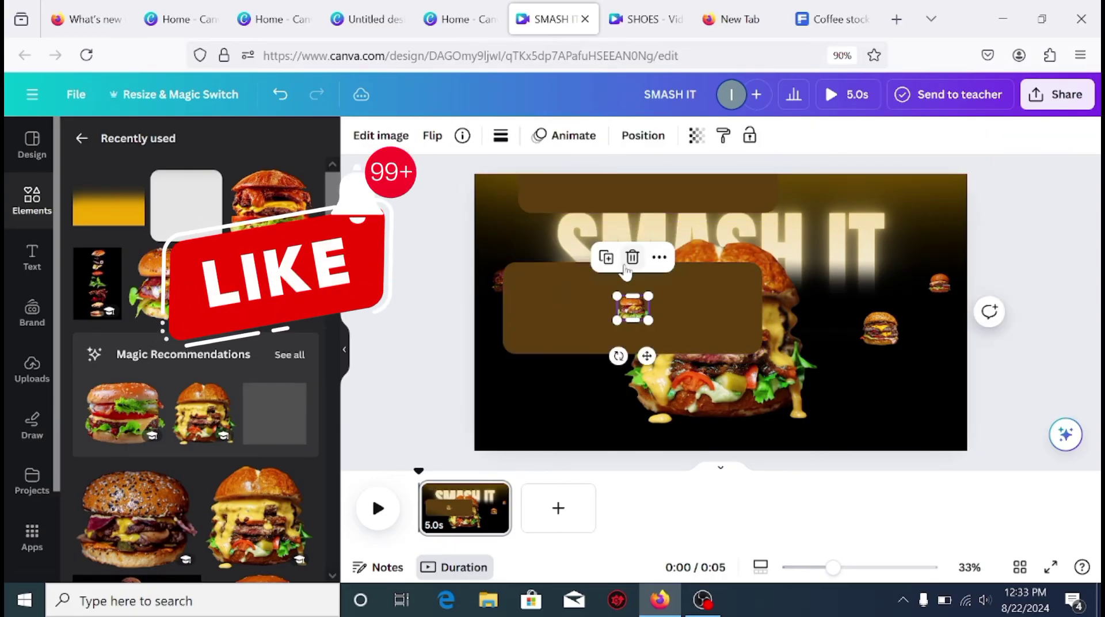
# - Set the fill of the rounded rectangle behind the small lettuce burger to no colour
pyautogui.click(585, 306)
pyautogui.click(436, 136)
pyautogui.click(132, 230)
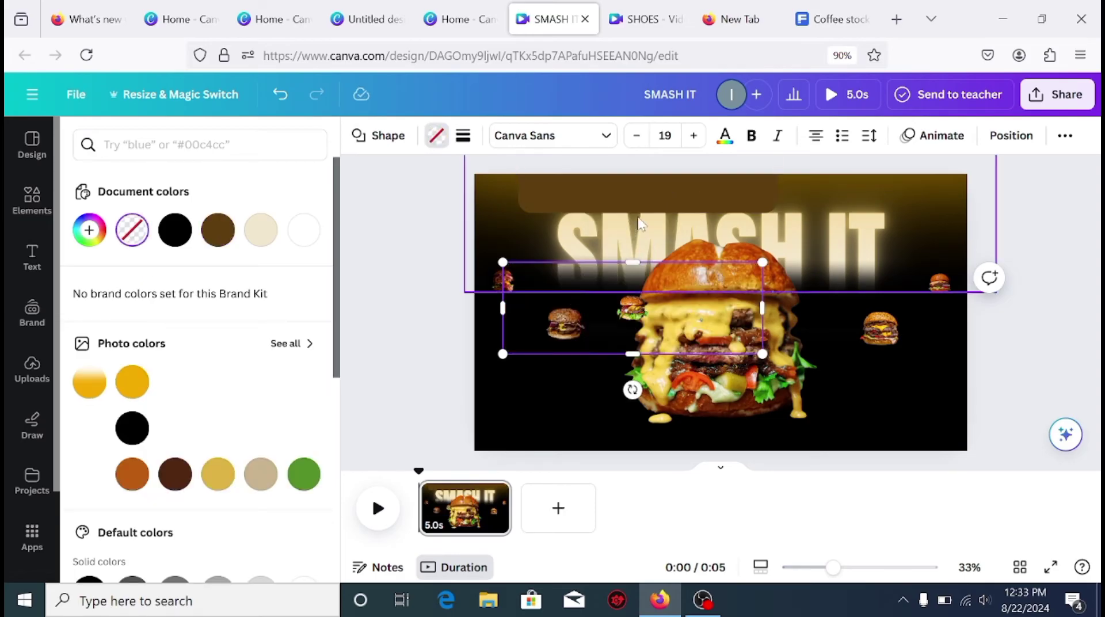
# - Group the small green-lettuce burger with its no-fill rectangle and move the group past the canvas's right edge
pyautogui.keyDown('shift'); pyautogui.click(639, 322); pyautogui.keyUp('shift')
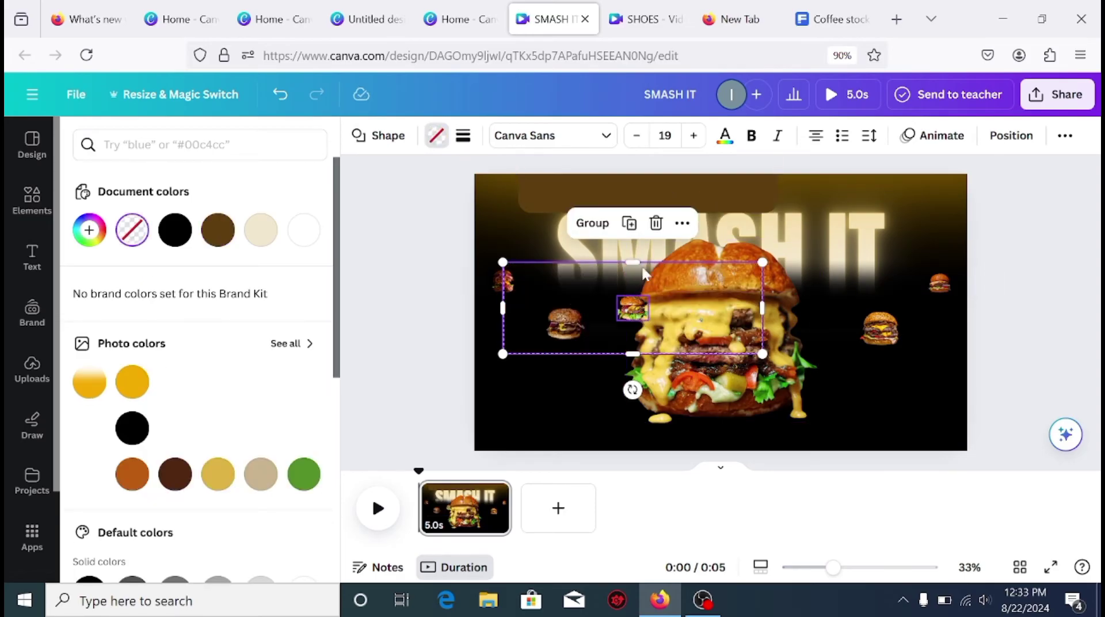
pyautogui.click(592, 224)
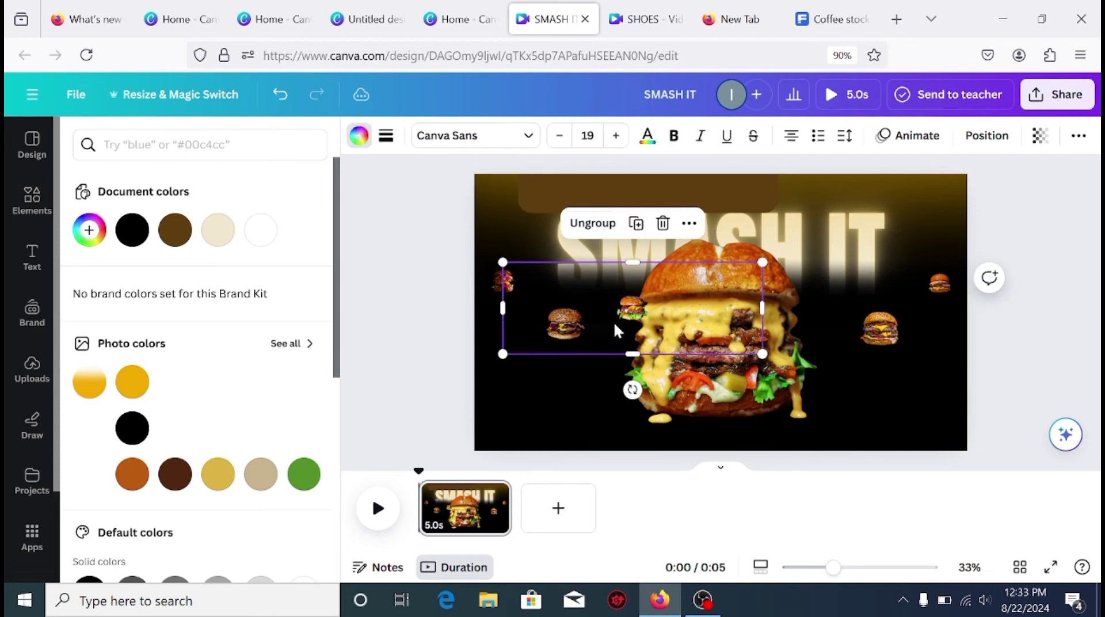
pyautogui.moveTo(647, 314); pyautogui.dragTo(945, 251)
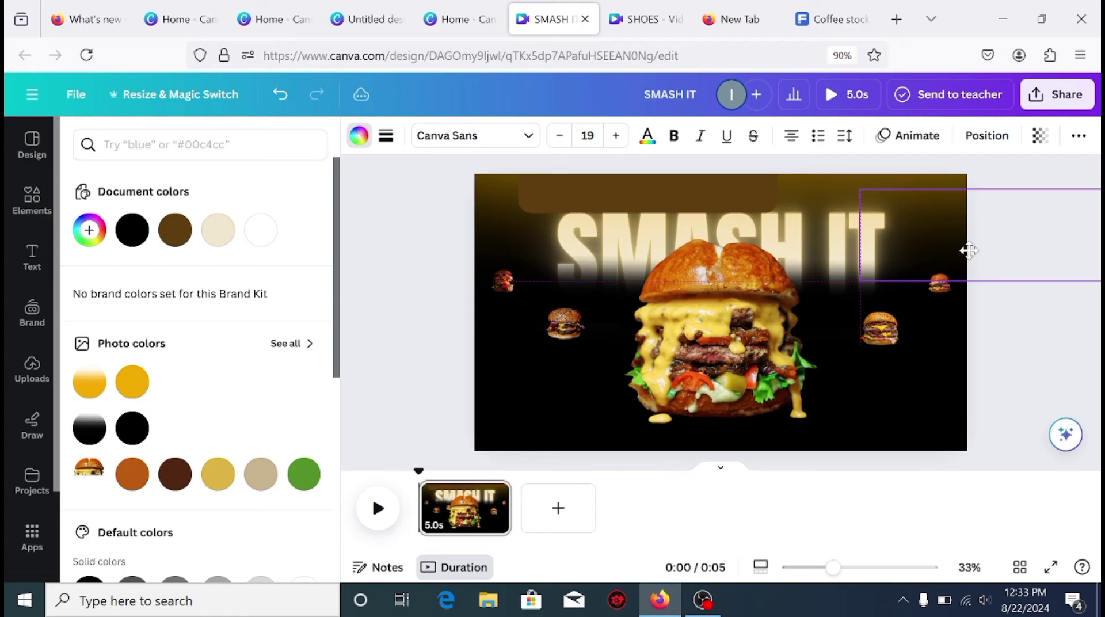
pyautogui.moveTo(969, 251); pyautogui.dragTo(969, 250)
pyautogui.press('Delete')
# - Place the remaining brown rounded rectangle over the large burger and add a shrunken tomato-and-lettuce burger at its centre
pyautogui.moveTo(691, 196); pyautogui.dragTo(702, 306)
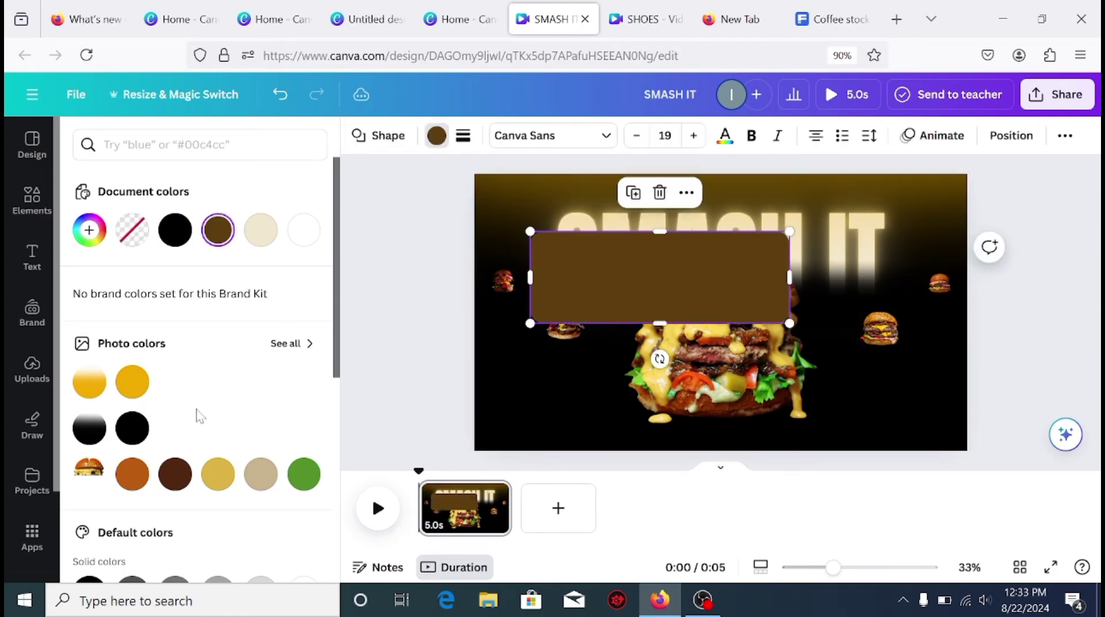
pyautogui.click(33, 201)
pyautogui.click(296, 226)
pyautogui.scroll(-3, 169, 350)
pyautogui.click(268, 509)
pyautogui.moveTo(854, 200); pyautogui.dragTo(654, 456)
pyautogui.moveTo(609, 414); pyautogui.dragTo(663, 278)
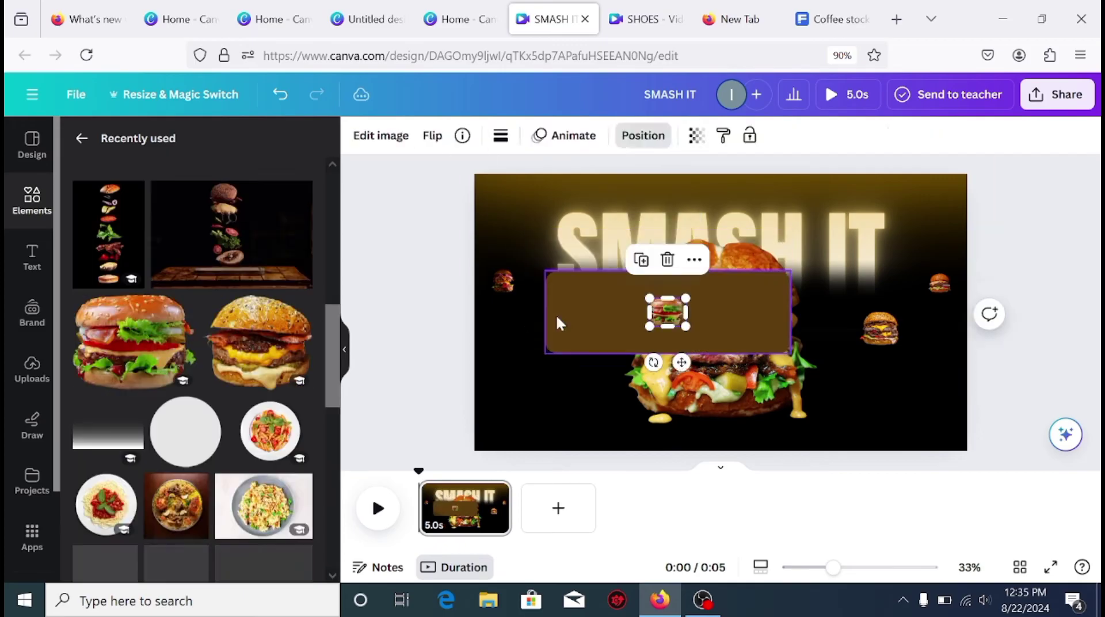
# - Set the brown rectangle's fill to no colour, group it with the tomato-and-lettuce burger and move the group past the canvas's right edge
pyautogui.click(557, 316)
pyautogui.click(437, 135)
pyautogui.click(137, 233)
pyautogui.keyDown('shift'); pyautogui.click(655, 312); pyautogui.keyUp('shift')
pyautogui.hotkey('ctrl', 'g')
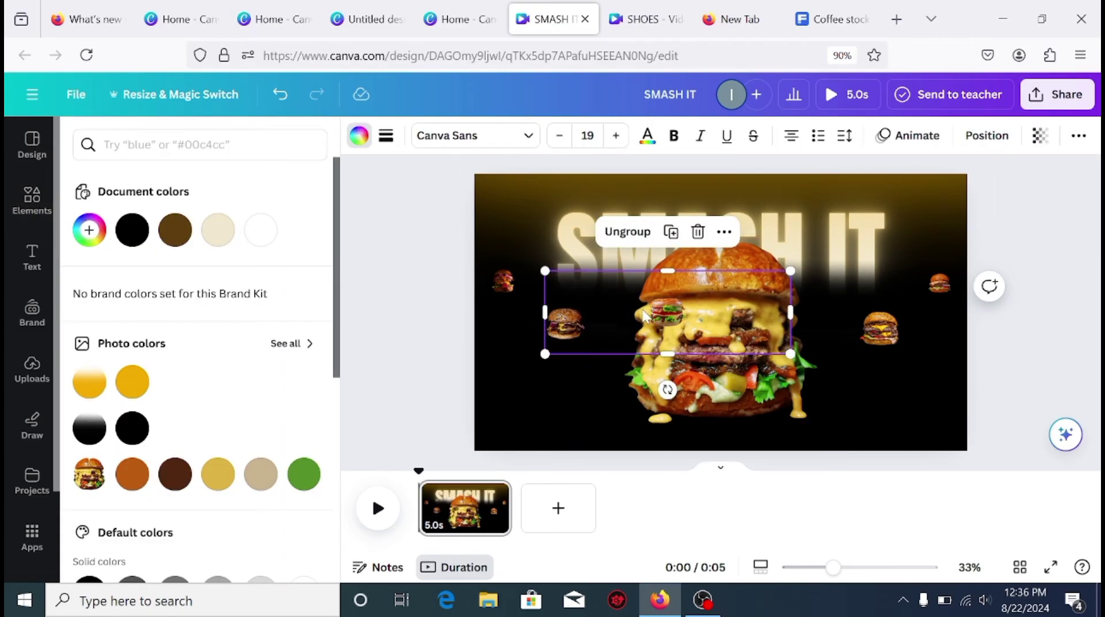
pyautogui.moveTo(643, 315); pyautogui.dragTo(942, 236)
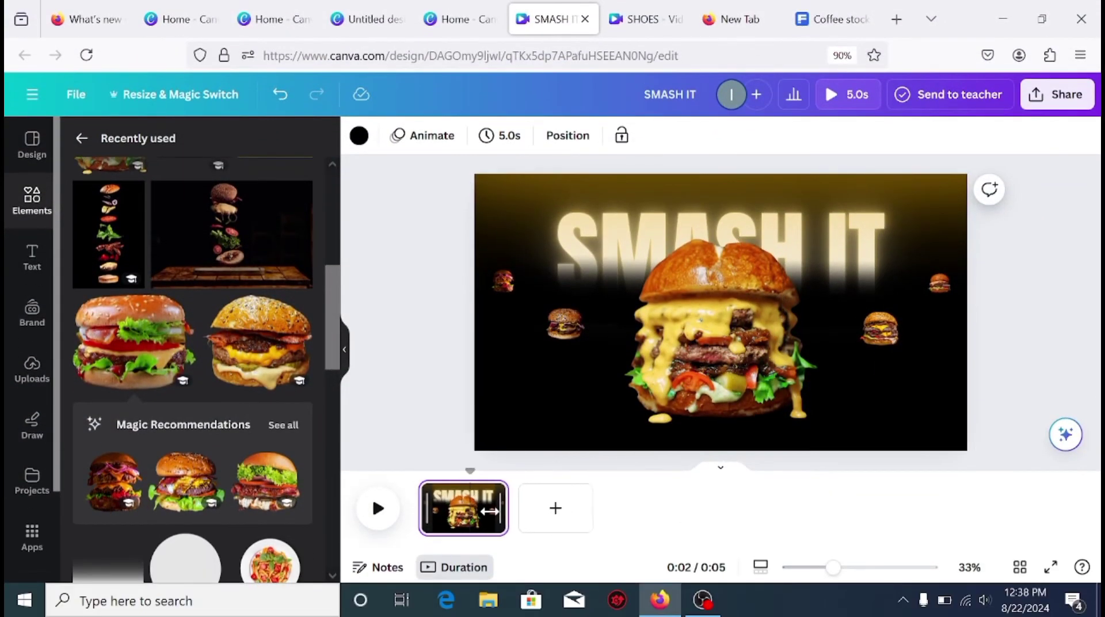
# - Shorten the page's duration to 3.1 seconds and duplicate the page
pyautogui.moveTo(490, 511); pyautogui.dragTo(470, 512)
pyautogui.click(460, 494)
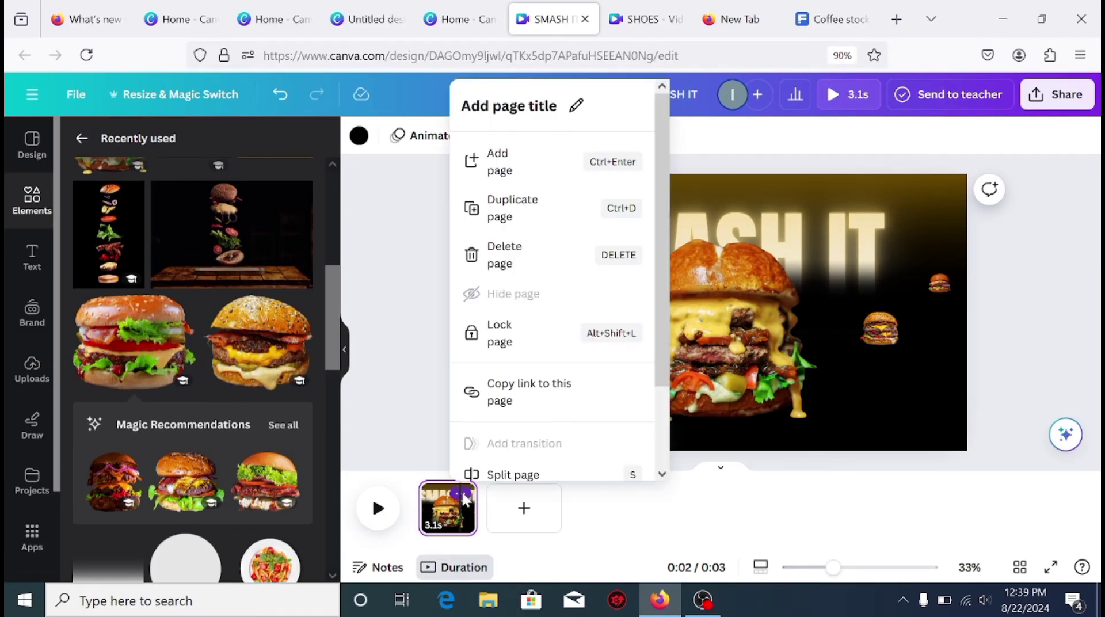
pyautogui.click(530, 211)
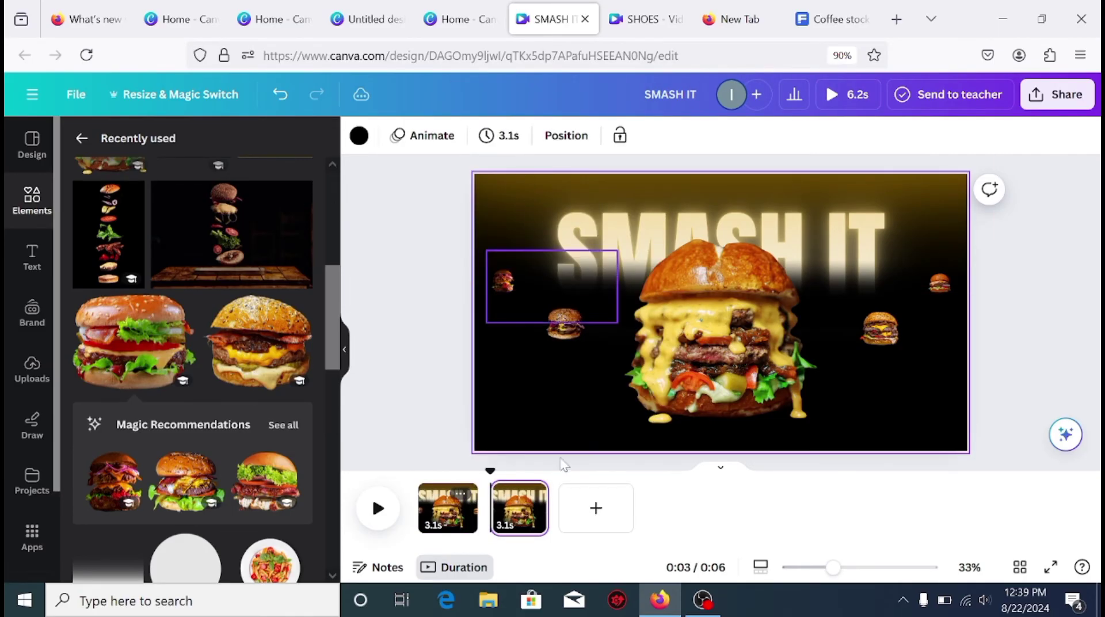
pyautogui.click(508, 525)
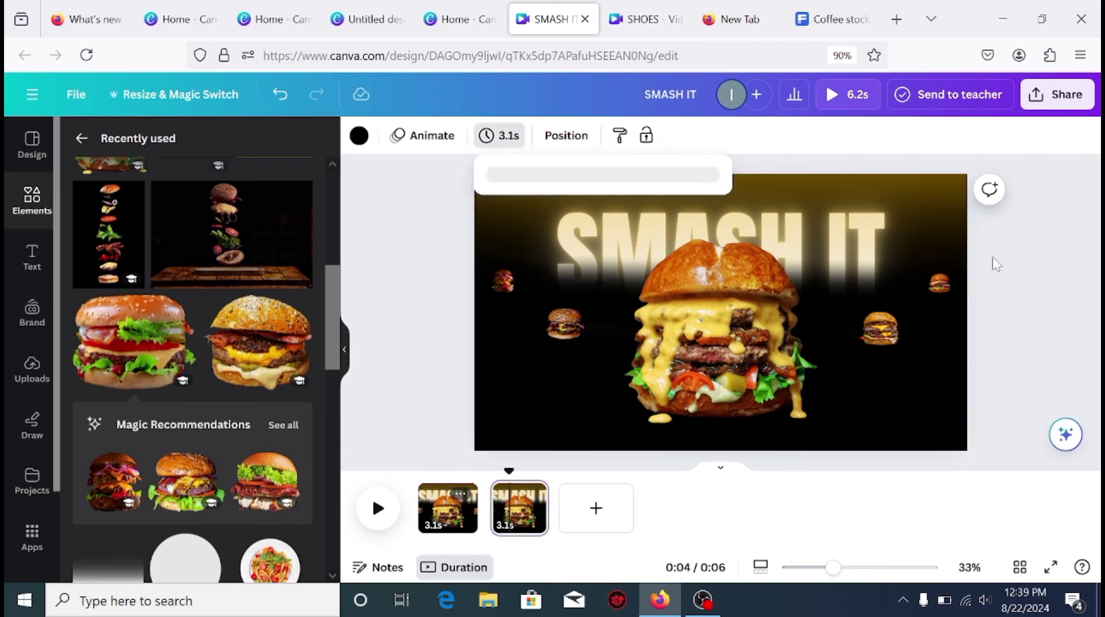
# - On the second page, bring the tomato-and-lettuce burger group into the far-right spot and move the former far-right burger, enlarged, to the inner-right spot
pyautogui.click(969, 264)
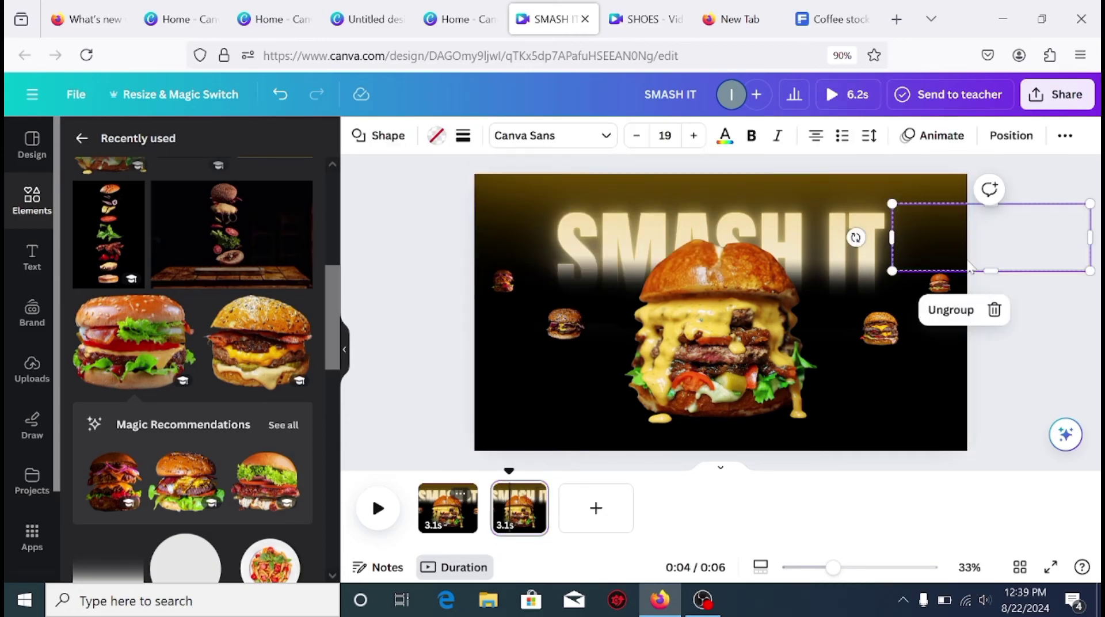
pyautogui.moveTo(1011, 252); pyautogui.dragTo(955, 293)
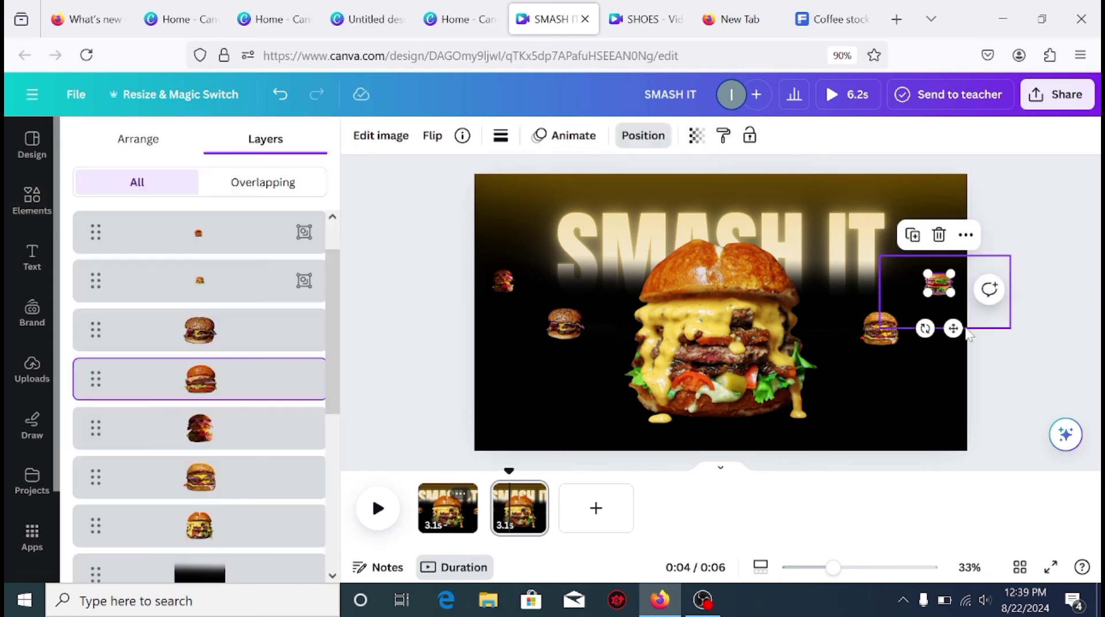
pyautogui.moveTo(960, 329); pyautogui.dragTo(900, 366)
pyautogui.moveTo(864, 334)
pyautogui.mouseDown()
pyautogui.moveTo(852, 347)
pyautogui.moveTo(873, 329)
pyautogui.mouseUp()
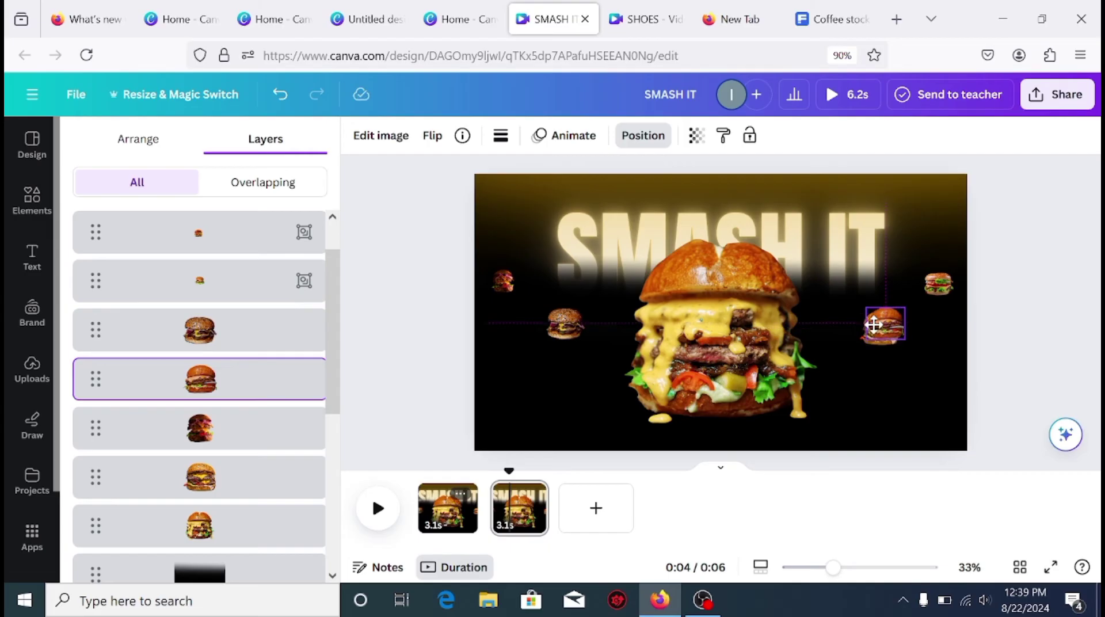
pyautogui.moveTo(868, 335); pyautogui.dragTo(868, 336)
pyautogui.moveTo(860, 345); pyautogui.dragTo(876, 328)
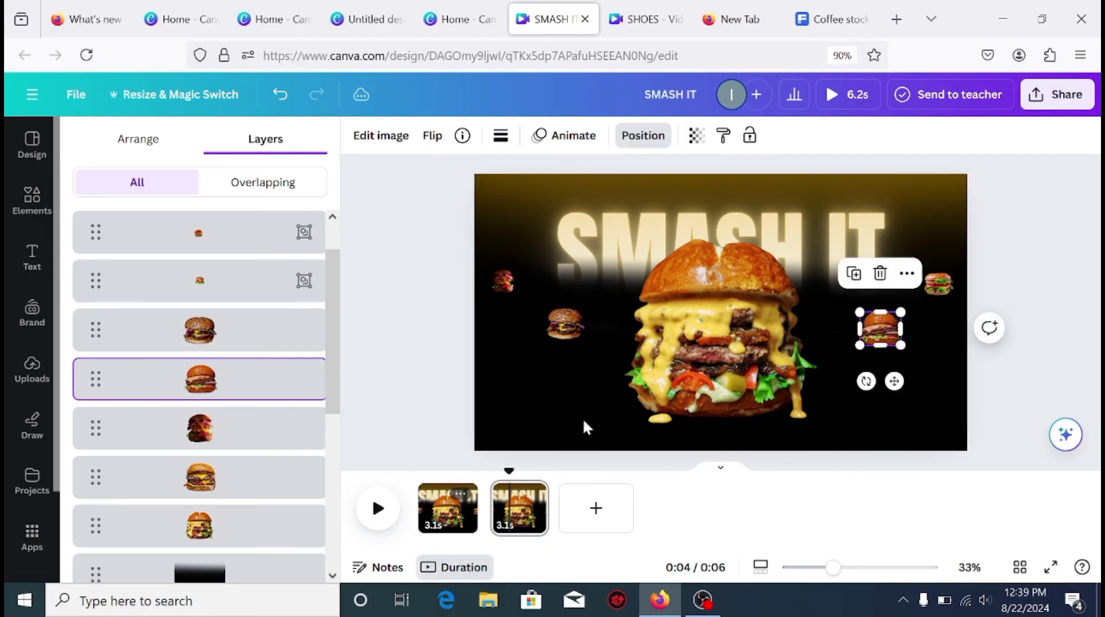
# - Move the inner-right seeded cheeseburger to the centre of the second page and enlarge it to about 862 by 741
pyautogui.click(238, 485)
pyautogui.moveTo(890, 385); pyautogui.dragTo(714, 351)
pyautogui.moveTo(722, 311); pyautogui.dragTo(815, 392)
pyautogui.click(824, 398)
pyautogui.click(721, 346)
pyautogui.moveTo(684, 391); pyautogui.dragTo(631, 436)
pyautogui.moveTo(723, 366); pyautogui.dragTo(721, 315)
pyautogui.moveTo(812, 394); pyautogui.dragTo(838, 434)
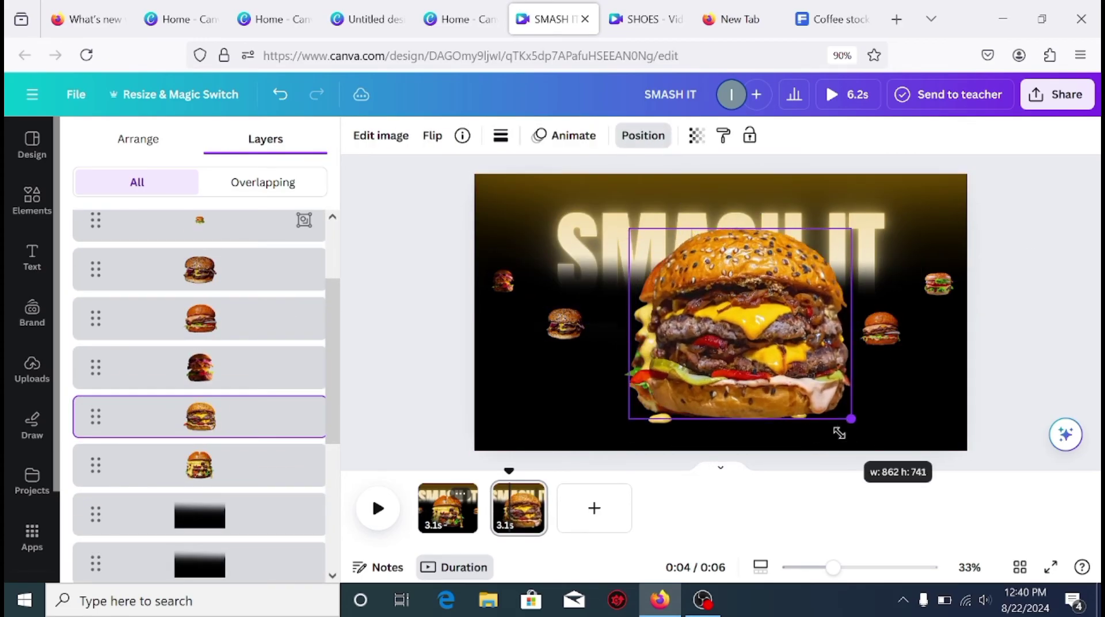
pyautogui.moveTo(752, 345); pyautogui.dragTo(632, 293)
# - Shrink the large cheese-dripping burger and place it in the inner-left spot of the second page
pyautogui.click(254, 464)
pyautogui.moveTo(696, 225); pyautogui.dragTo(561, 403)
pyautogui.moveTo(514, 391); pyautogui.dragTo(566, 322)
# - Shrink the dark-bun burger into the far-left spot and move the tiny dark red burger past the canvas's left edge
pyautogui.click(251, 271)
pyautogui.moveTo(580, 373); pyautogui.dragTo(516, 326)
pyautogui.moveTo(485, 288)
pyautogui.mouseDown()
pyautogui.moveTo(520, 327)
pyautogui.moveTo(481, 287)
pyautogui.mouseUp()
pyautogui.click(251, 367)
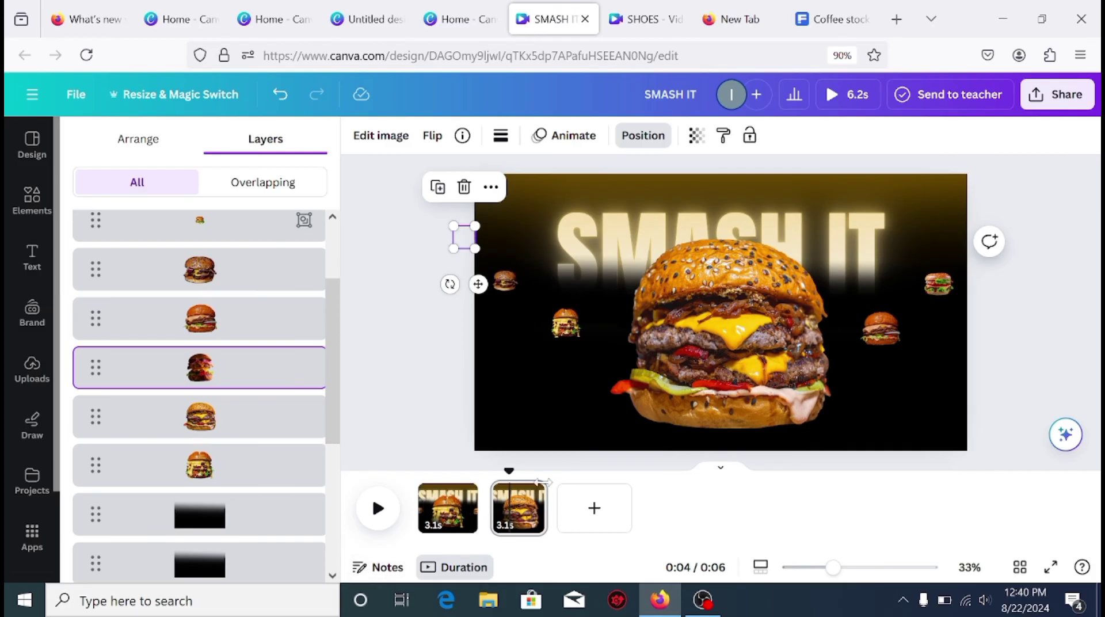
# - Duplicate the second page and shift the right-hand burgers inward on the copy, enlarging the tomato-and-lettuce burger in the inner-right spot
pyautogui.click(529, 495)
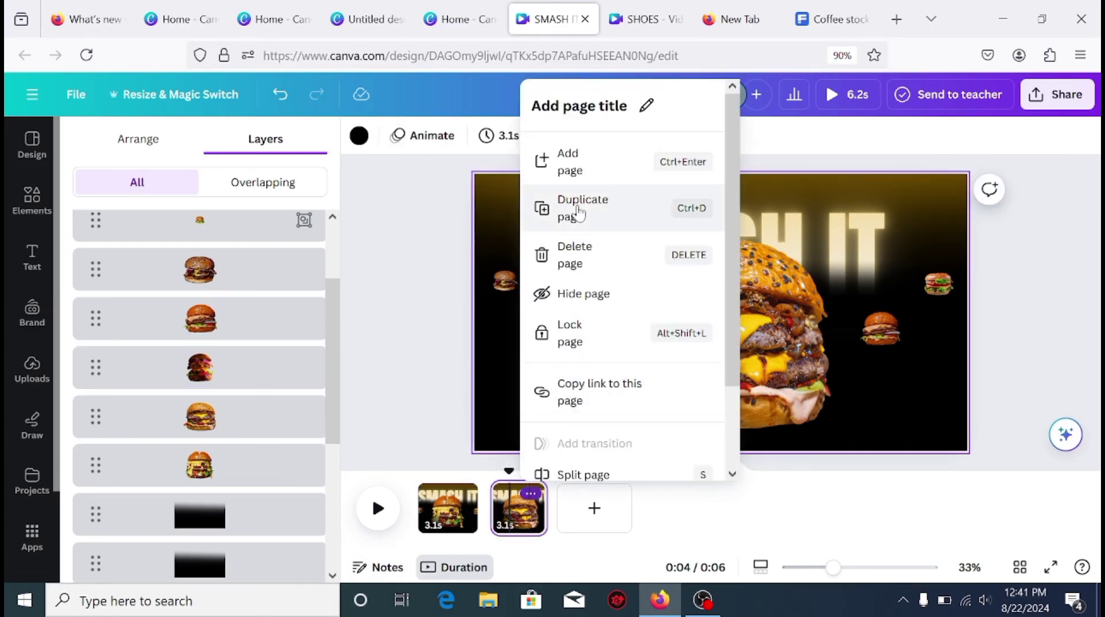
pyautogui.click(597, 224)
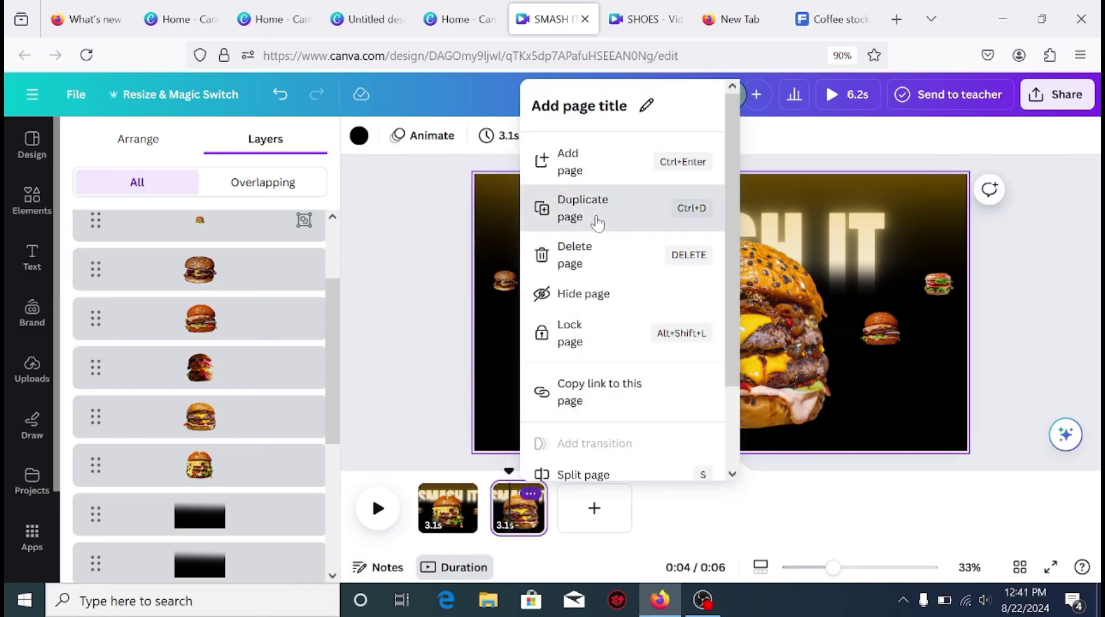
pyautogui.moveTo(941, 287)
pyautogui.mouseDown()
pyautogui.moveTo(932, 291)
pyautogui.moveTo(947, 290)
pyautogui.mouseUp()
pyautogui.moveTo(938, 282); pyautogui.dragTo(884, 326)
pyautogui.moveTo(786, 361); pyautogui.dragTo(731, 380)
pyautogui.moveTo(983, 295); pyautogui.dragTo(997, 290)
pyautogui.moveTo(879, 339); pyautogui.dragTo(894, 334)
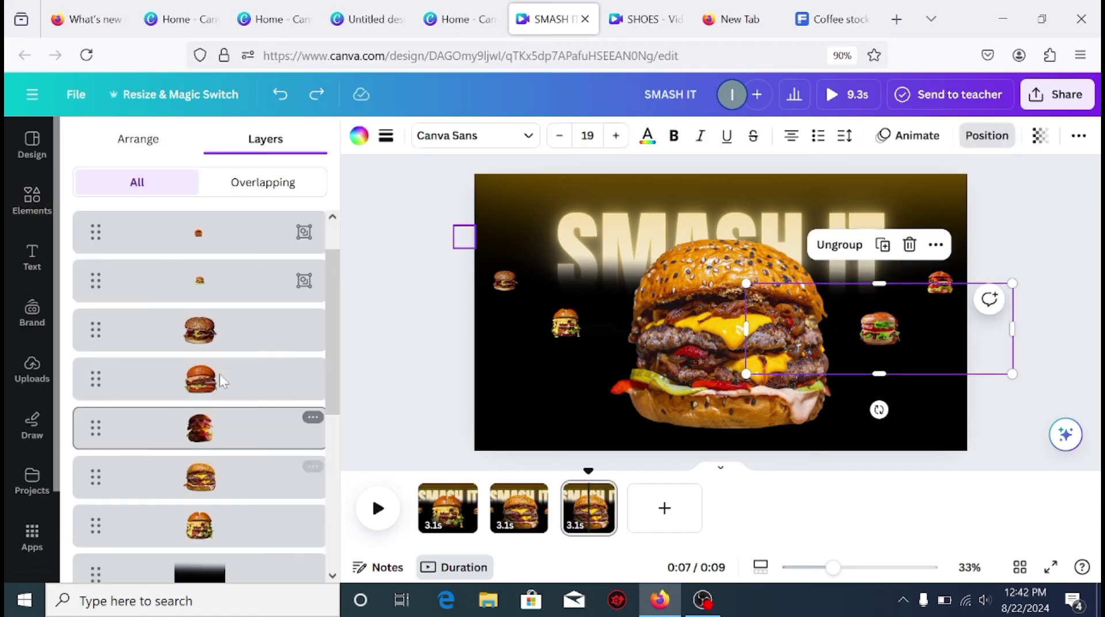
# - Move the former inner-right red-bun burger to the centre of the third page and enlarge it as the main burger
pyautogui.click(222, 380)
pyautogui.moveTo(876, 327); pyautogui.dragTo(893, 454)
pyautogui.moveTo(784, 404); pyautogui.dragTo(721, 374)
pyautogui.moveTo(608, 423); pyautogui.dragTo(599, 431)
# - Shrink the seeded cheeseburger and place it in the inner-left spot of the third page
pyautogui.moveTo(679, 384); pyautogui.dragTo(566, 368)
pyautogui.click(223, 475)
pyautogui.moveTo(713, 243); pyautogui.dragTo(580, 317)
# - Move the small cheese-dripping burger to the far-left spot and the tiny dark-bun burger past the canvas's left edge
pyautogui.click(505, 281)
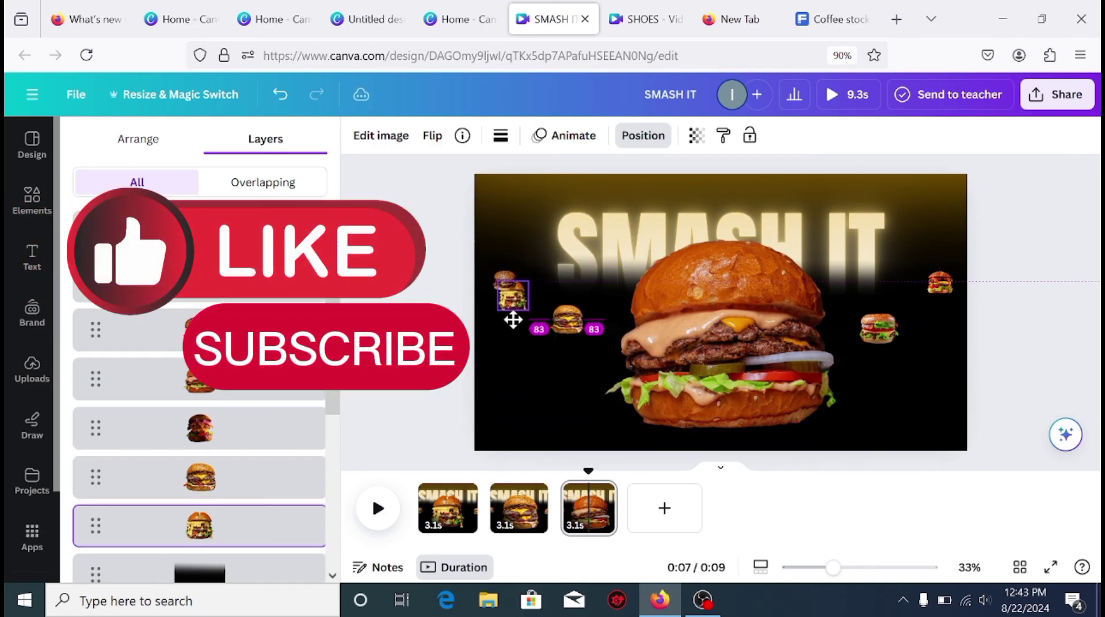
pyautogui.moveTo(517, 268); pyautogui.dragTo(464, 226)
pyautogui.click(505, 280)
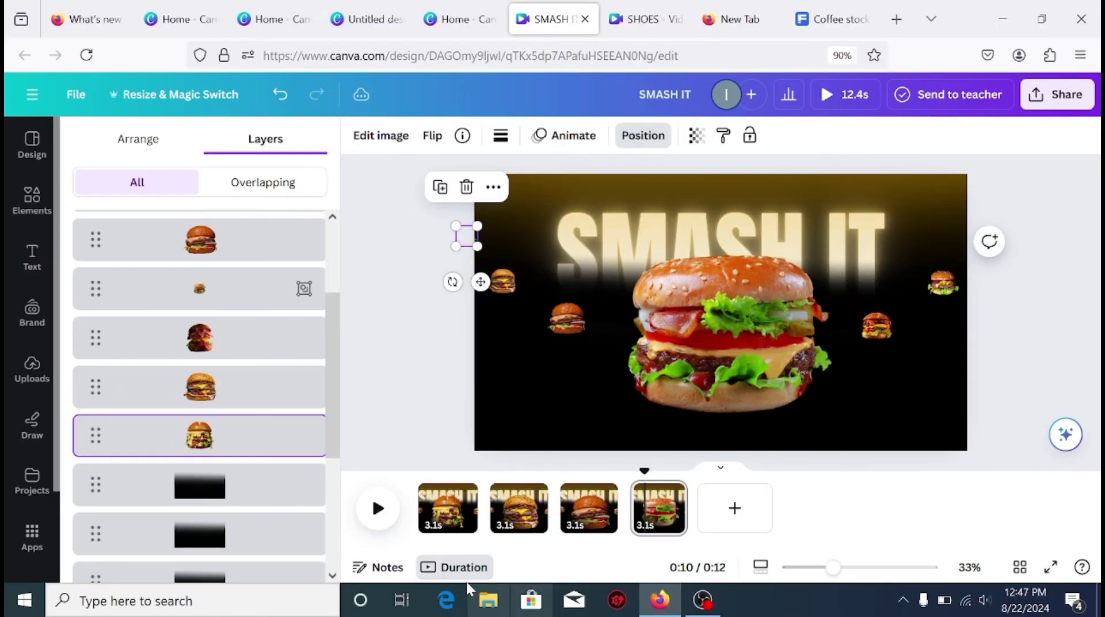
# - Add a 1-second Match & Move transition after the first page, apply it between all pages and play the video
pyautogui.click(895, 388)
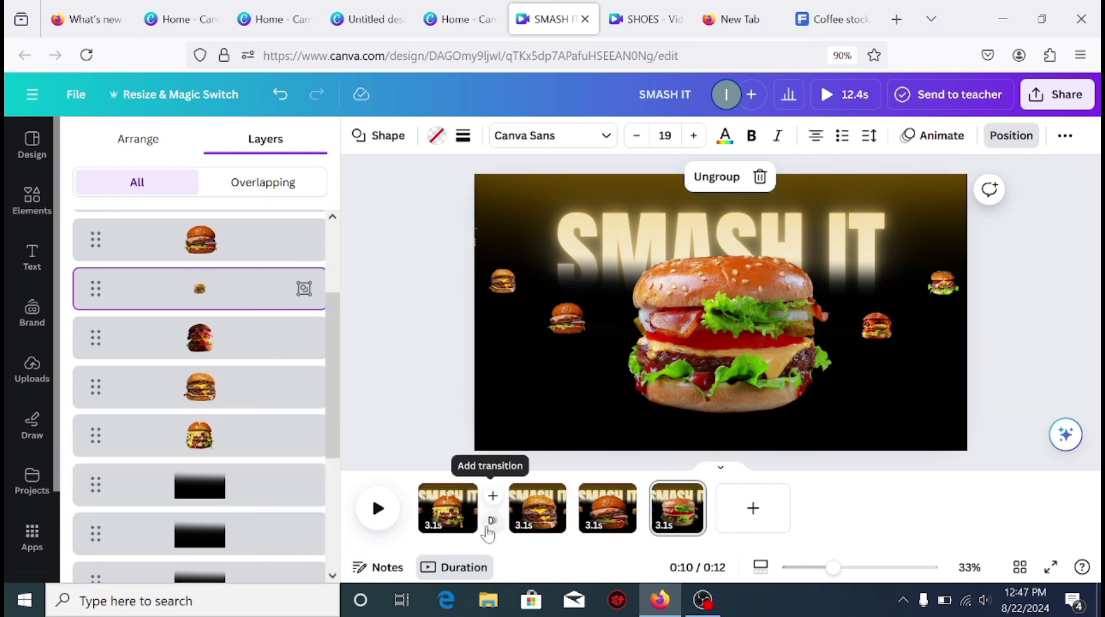
pyautogui.click(491, 523)
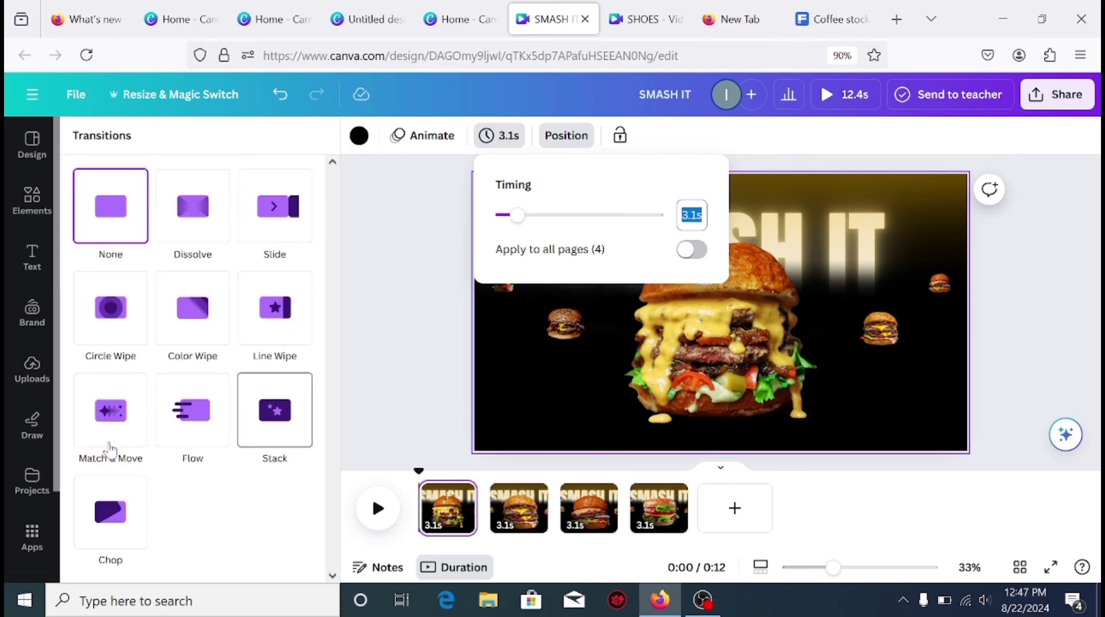
pyautogui.click(133, 421)
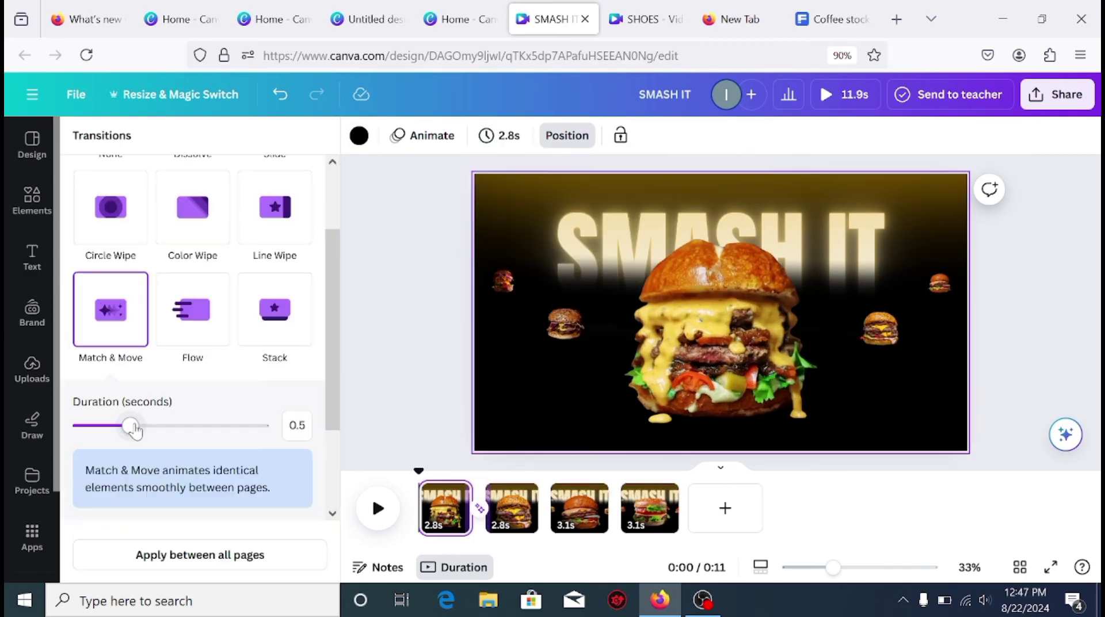
pyautogui.click(194, 426)
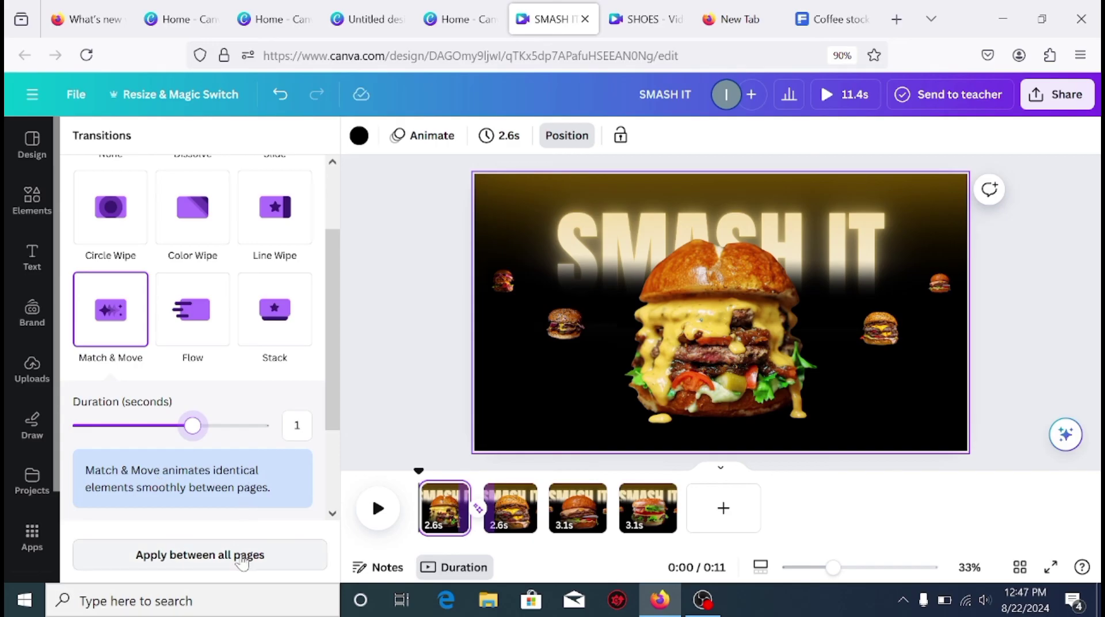
pyautogui.click(260, 556)
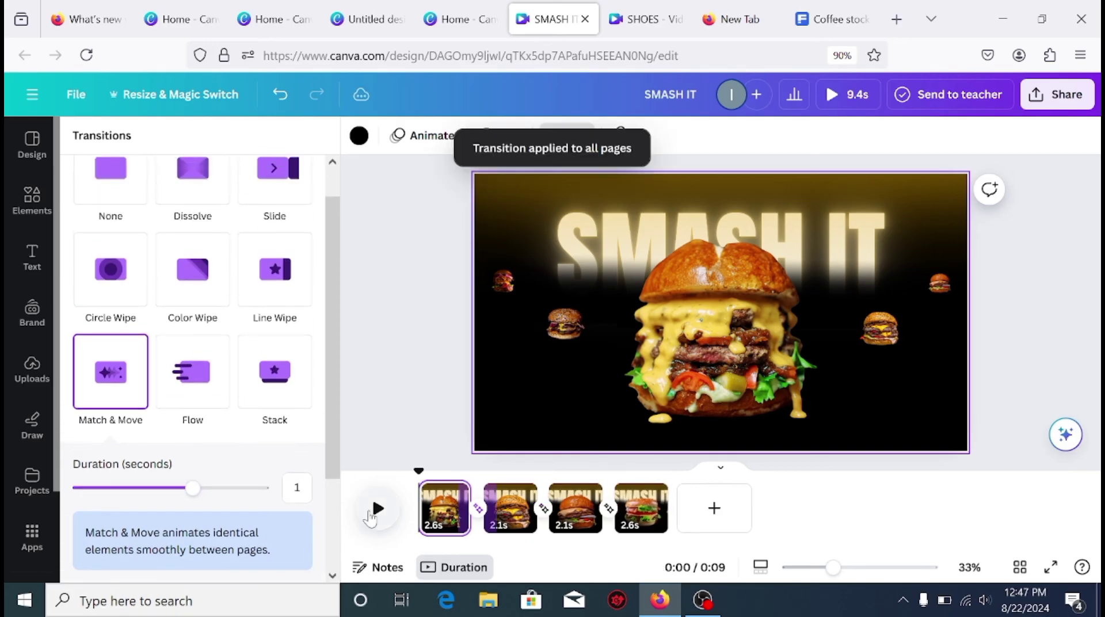
pyautogui.click(377, 510)
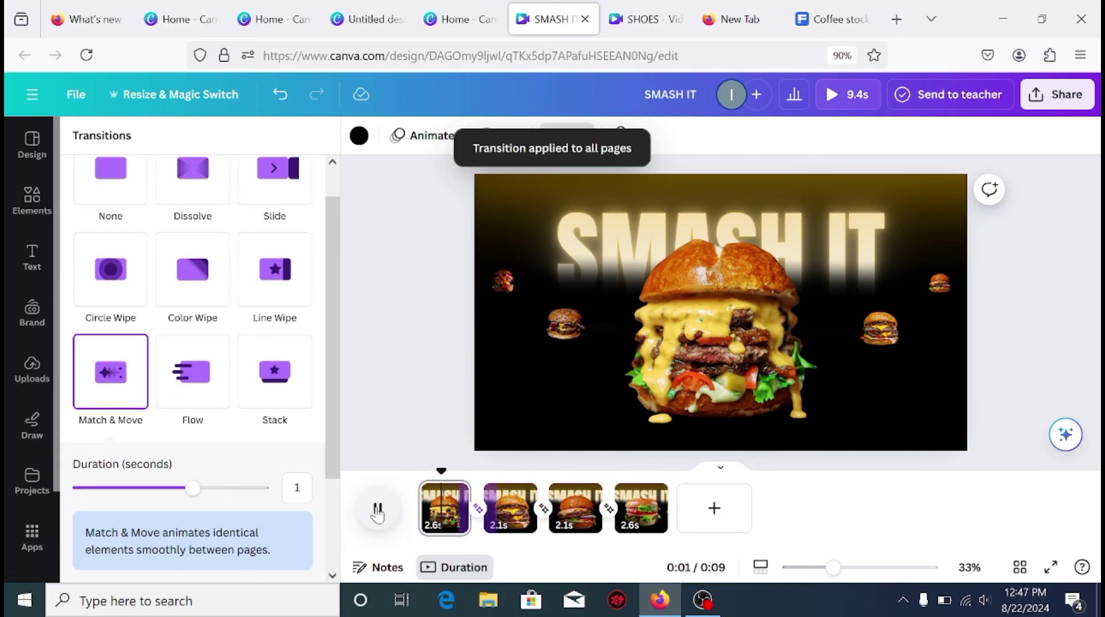